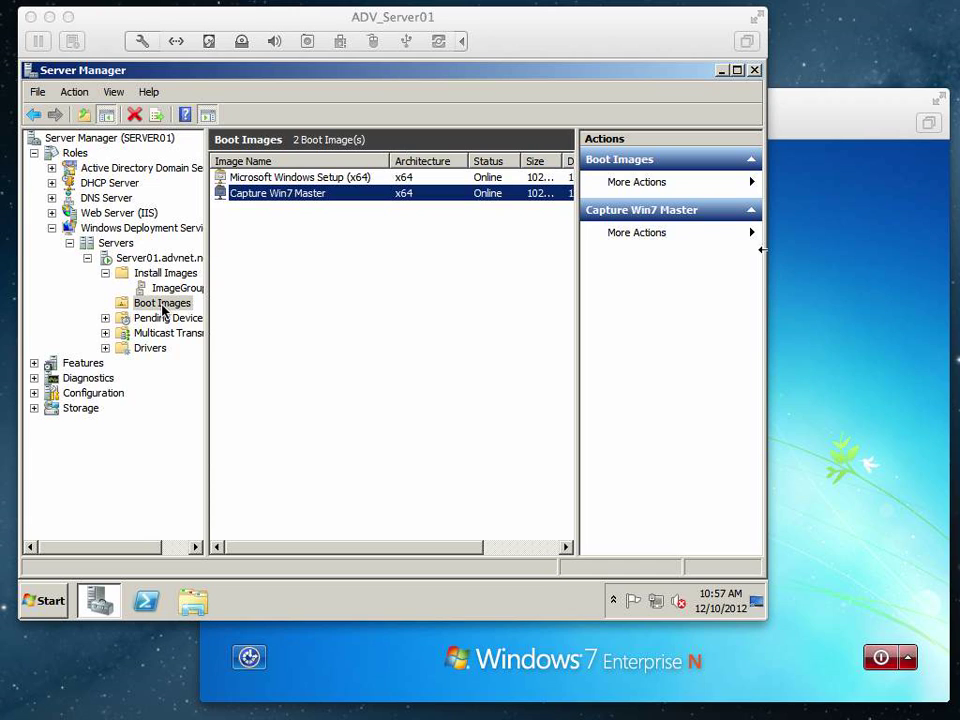
left_click(393, 347)
right_click(142, 304)
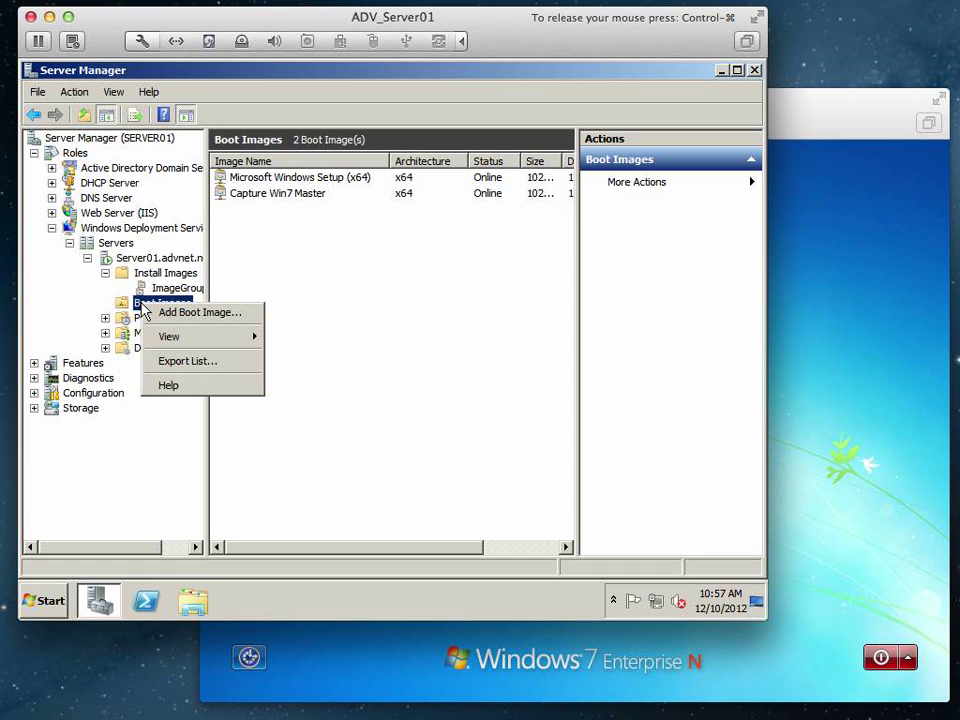
left_click(180, 313)
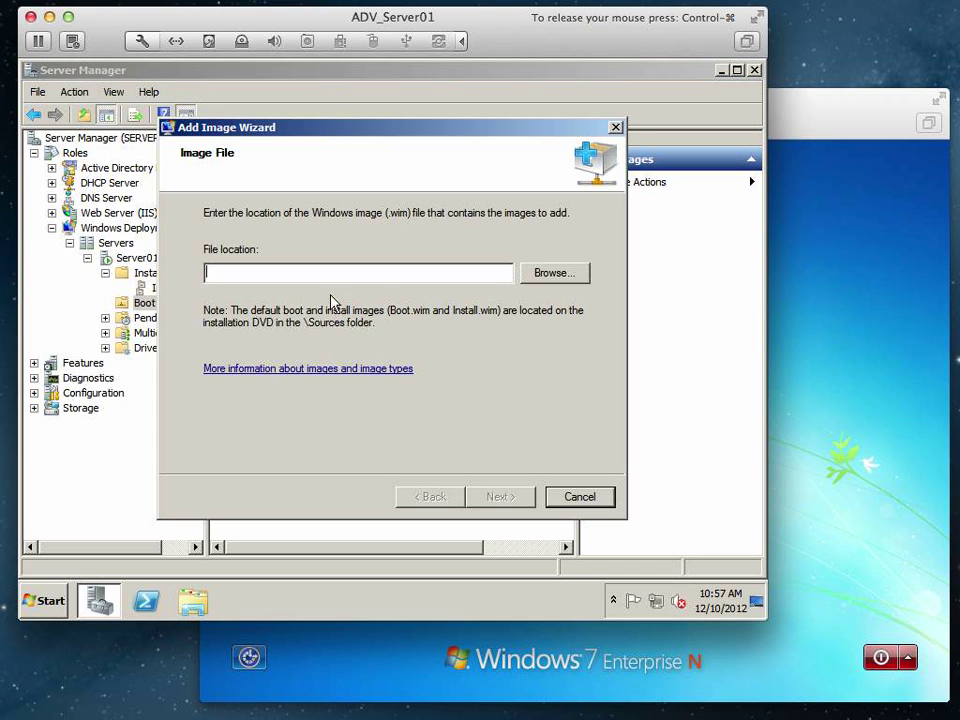
left_click(550, 276)
left_click(305, 312)
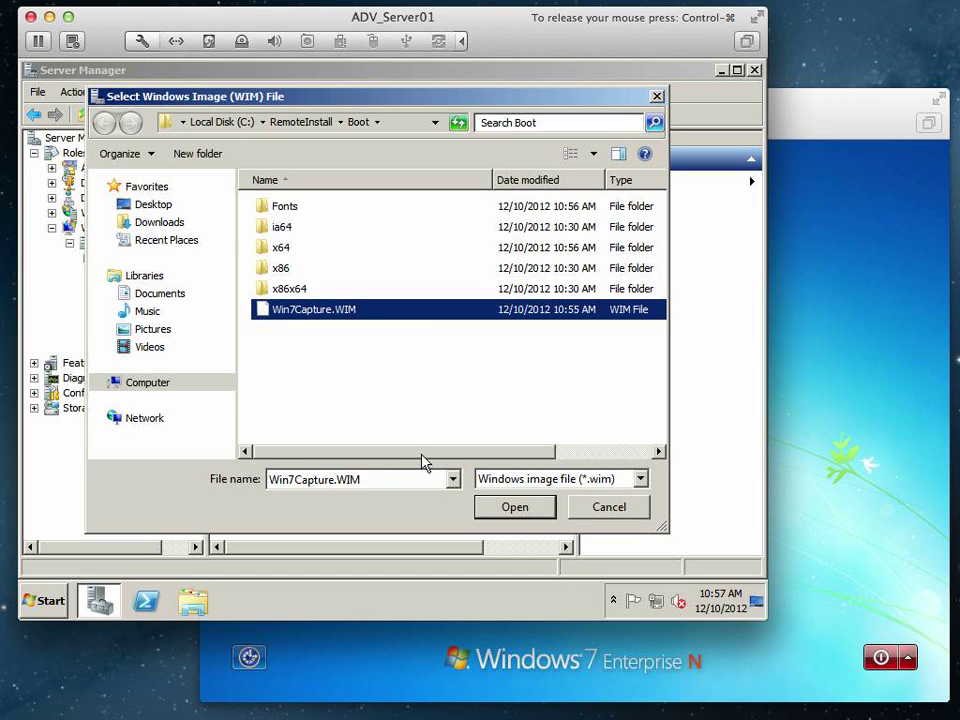
left_click(590, 510)
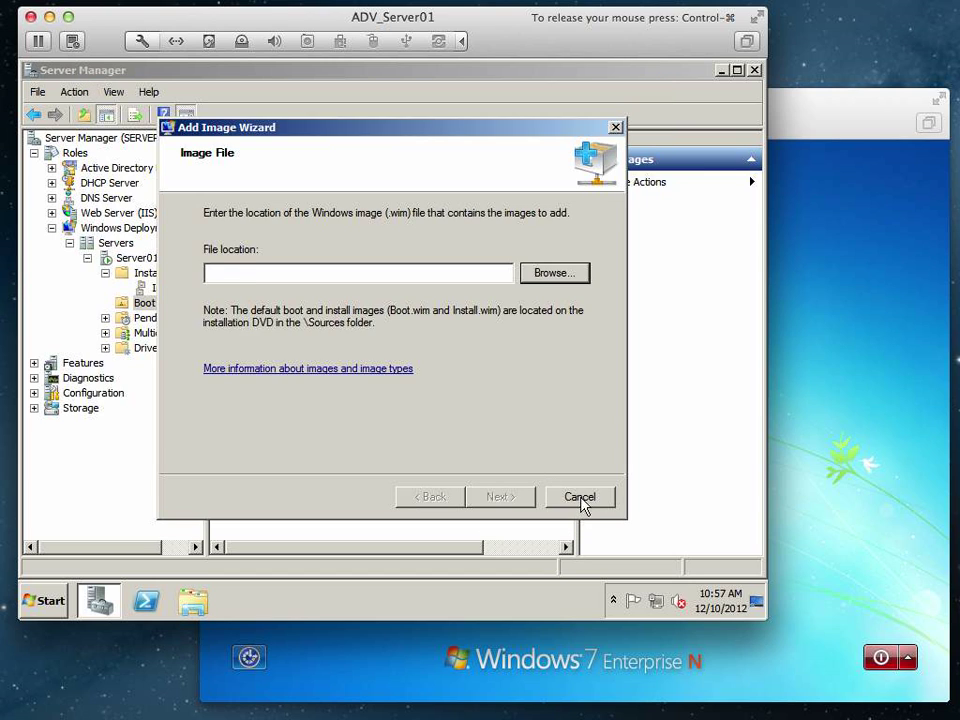
left_click(580, 498)
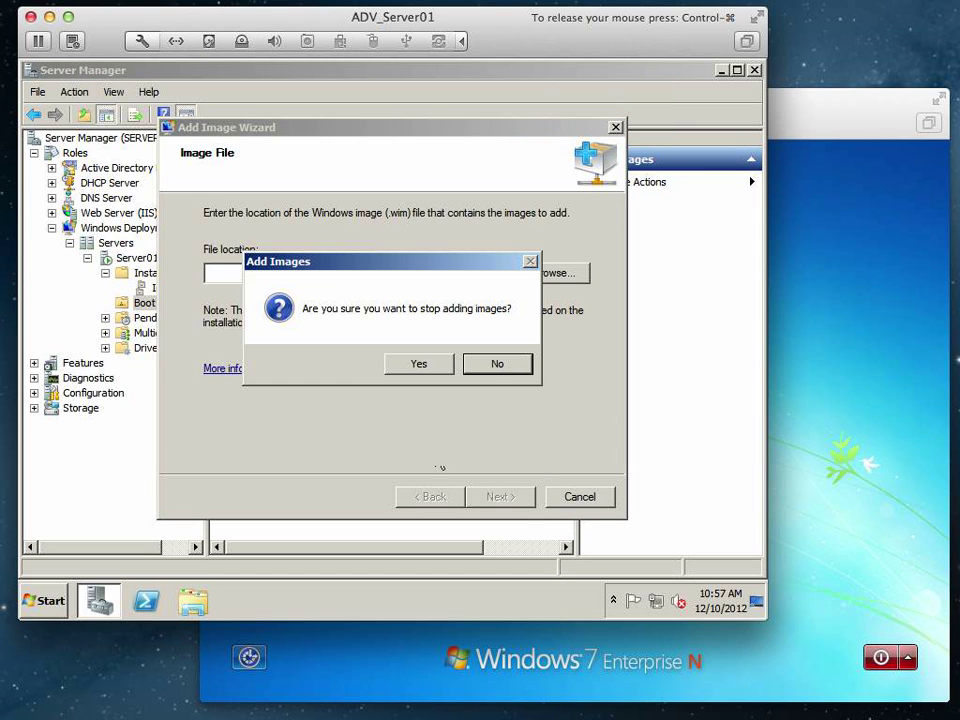
left_click(420, 365)
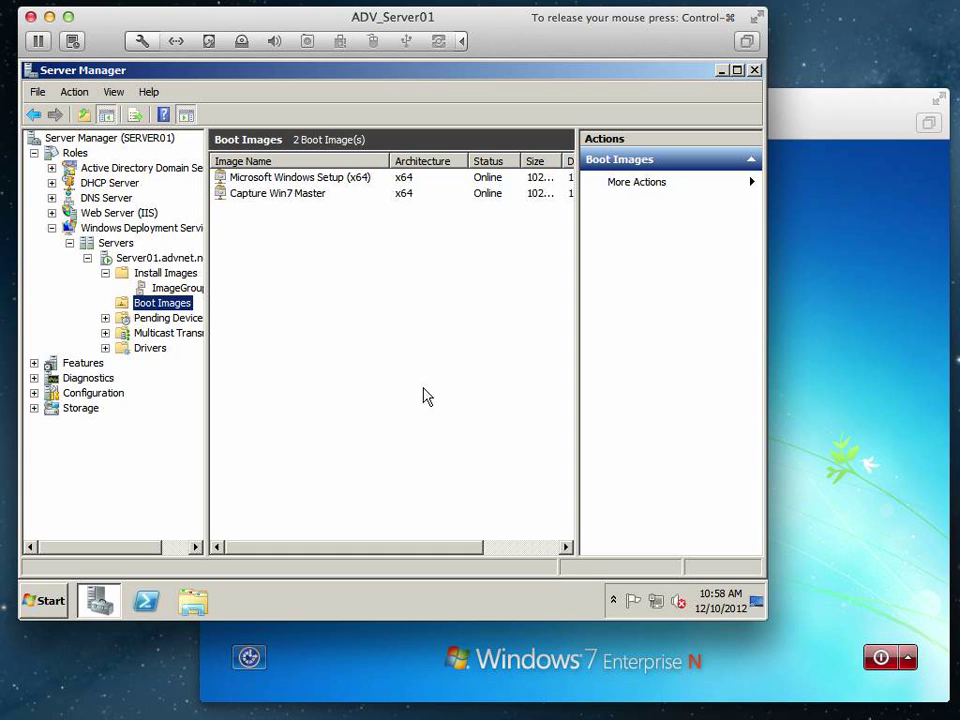
Set the Capture Win7 Master image (Win7Capture.WIM) as the default boot image for x64 architecture in the Server01.advnet.net deployment server's properties.
left_click(272, 200)
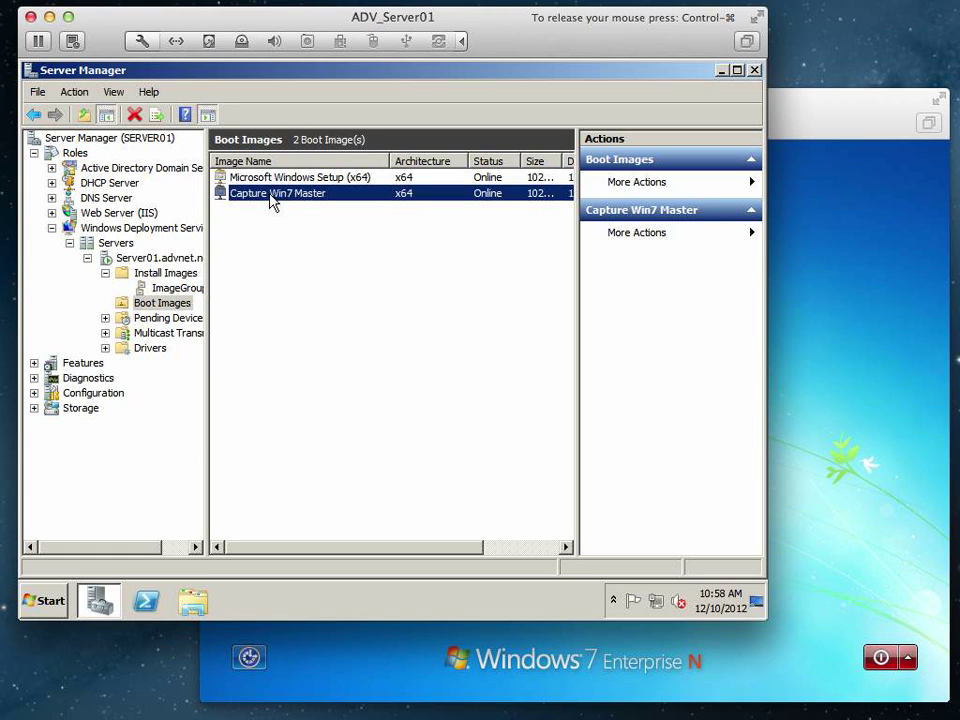
left_click(175, 264)
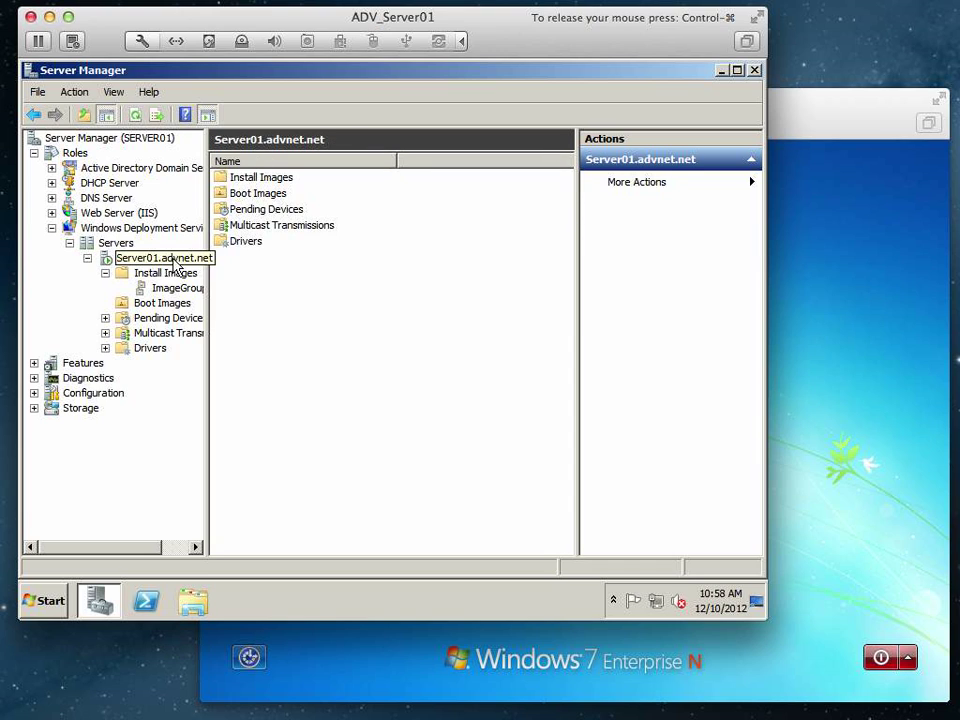
right_click(176, 260)
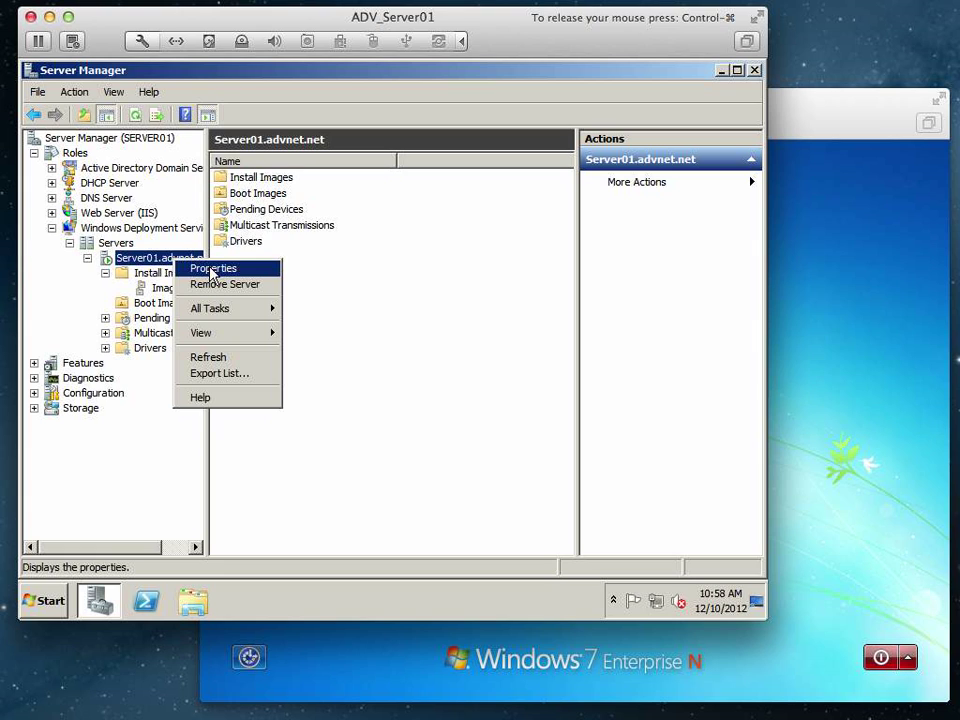
left_click(212, 270)
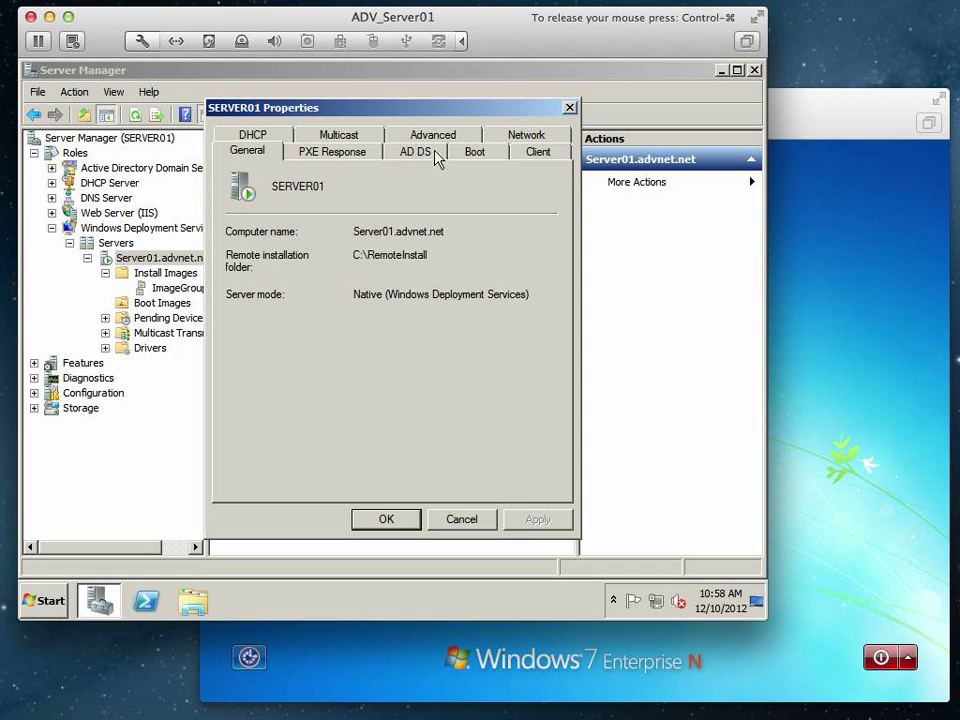
left_click(472, 152)
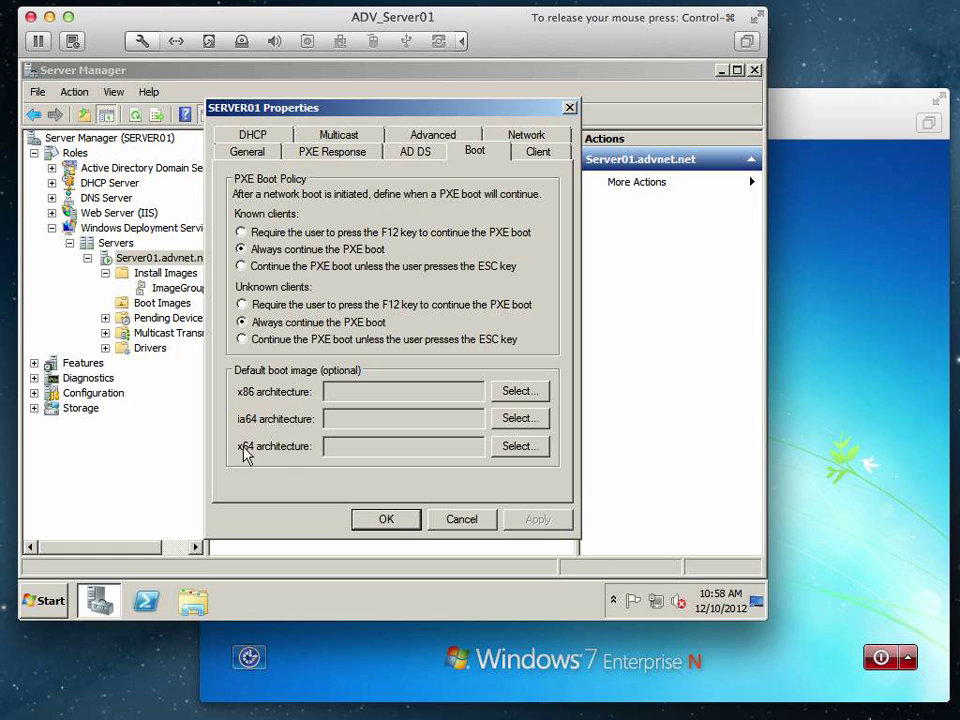
left_click(521, 447)
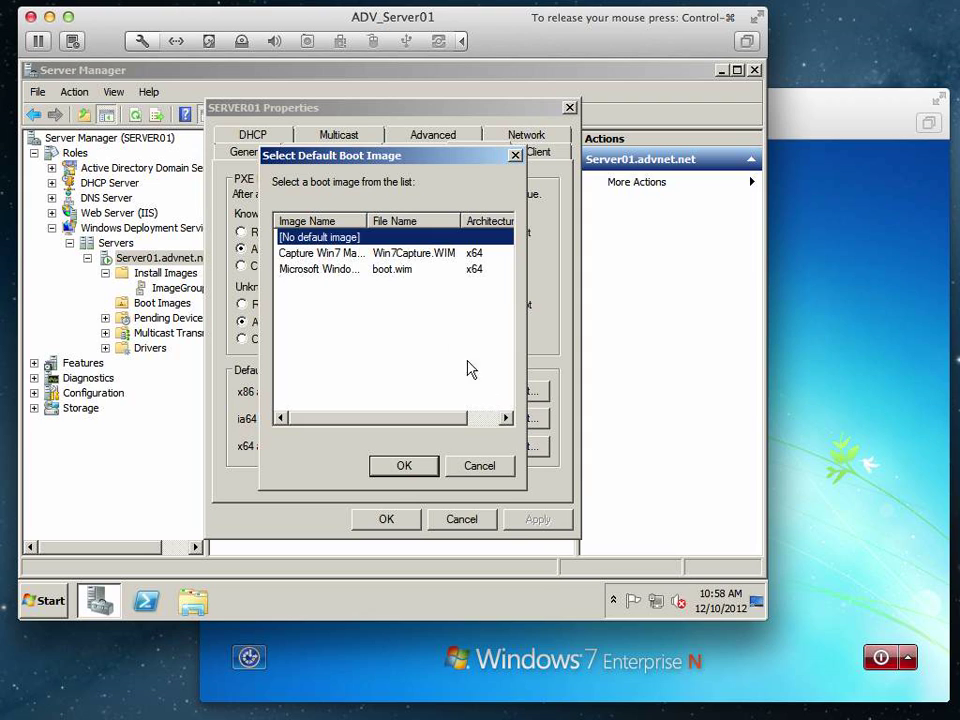
left_click(375, 256)
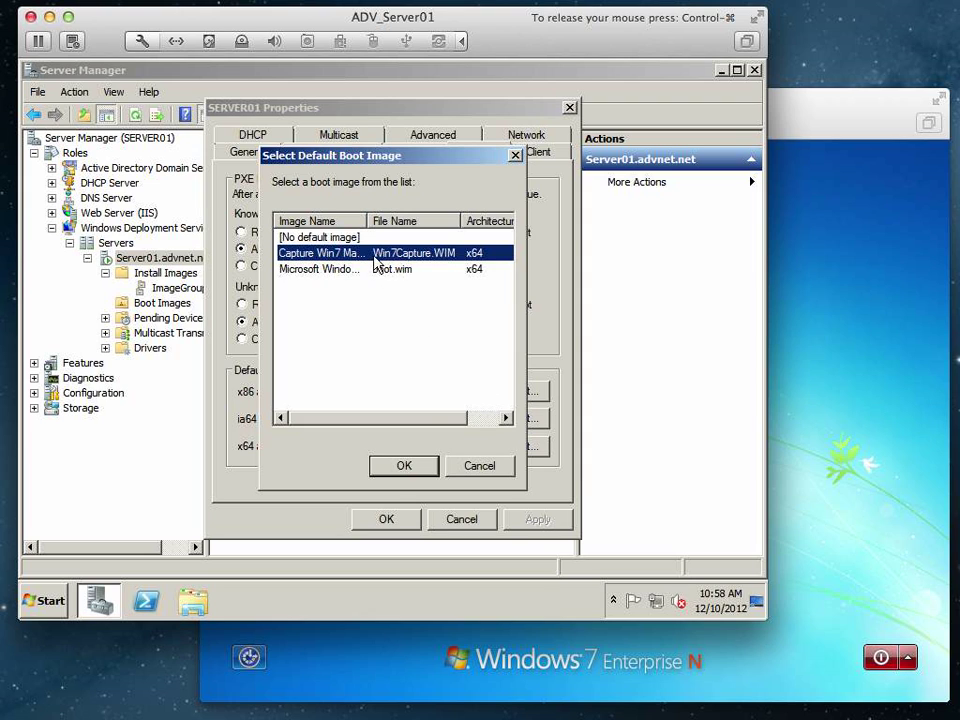
left_click(404, 466)
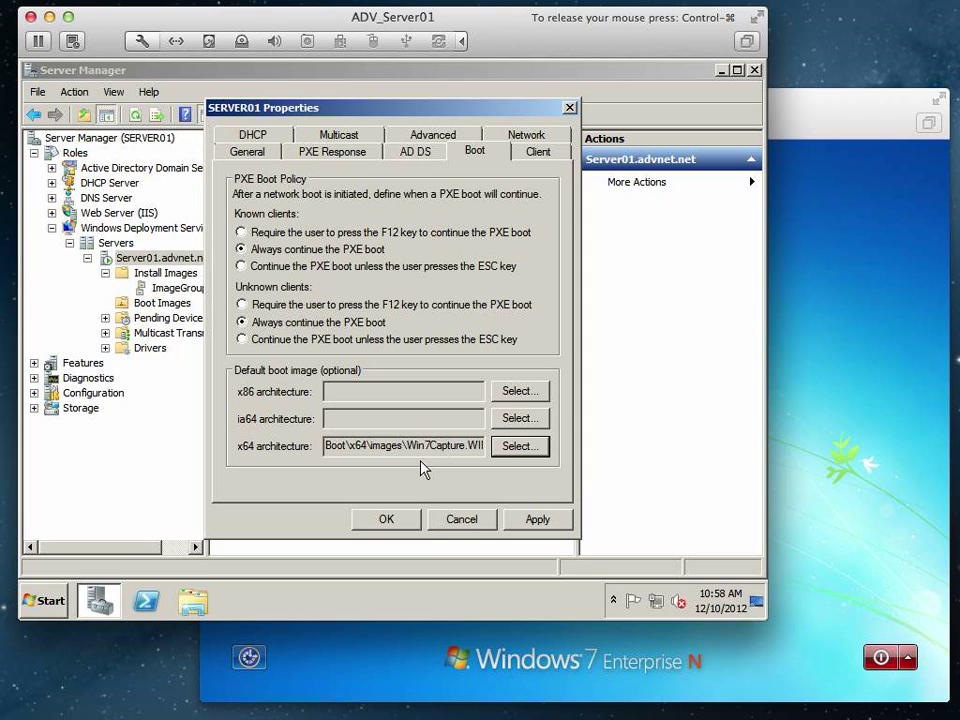
left_click(394, 523)
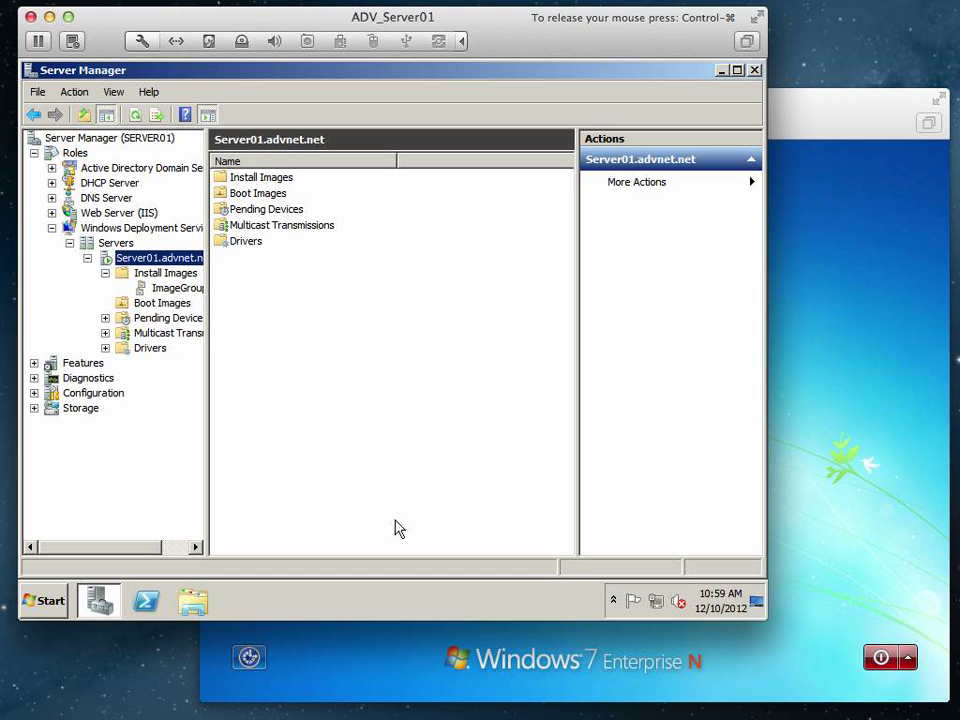
Switch to Windows Explorer and open the network share \\192.168.10.44\studentshare.
left_click(193, 602)
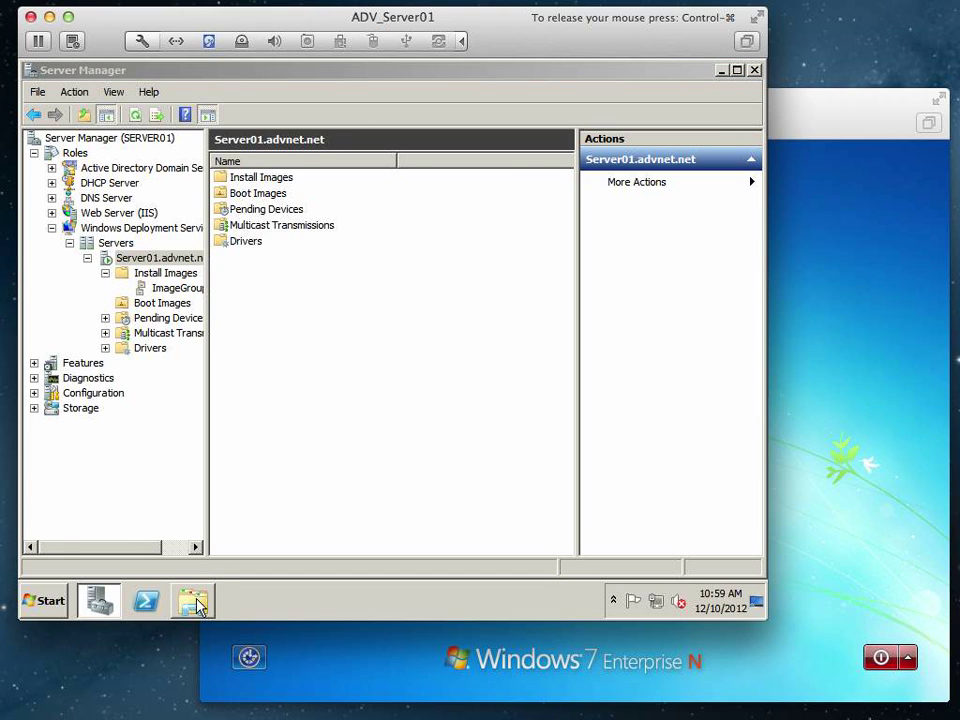
left_click(296, 93)
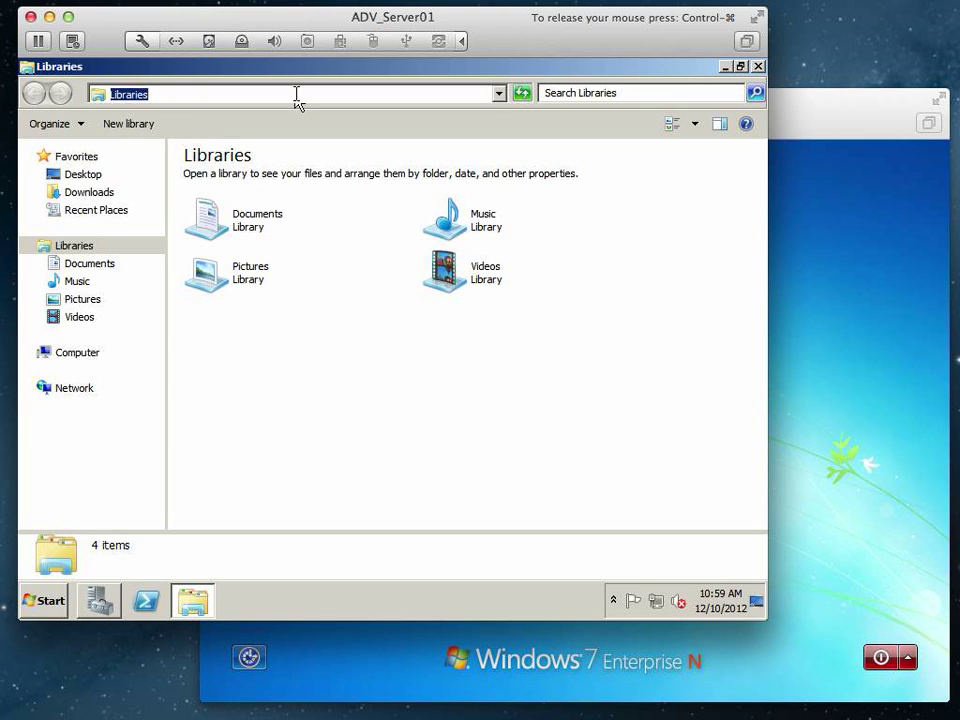
type("\\\\")
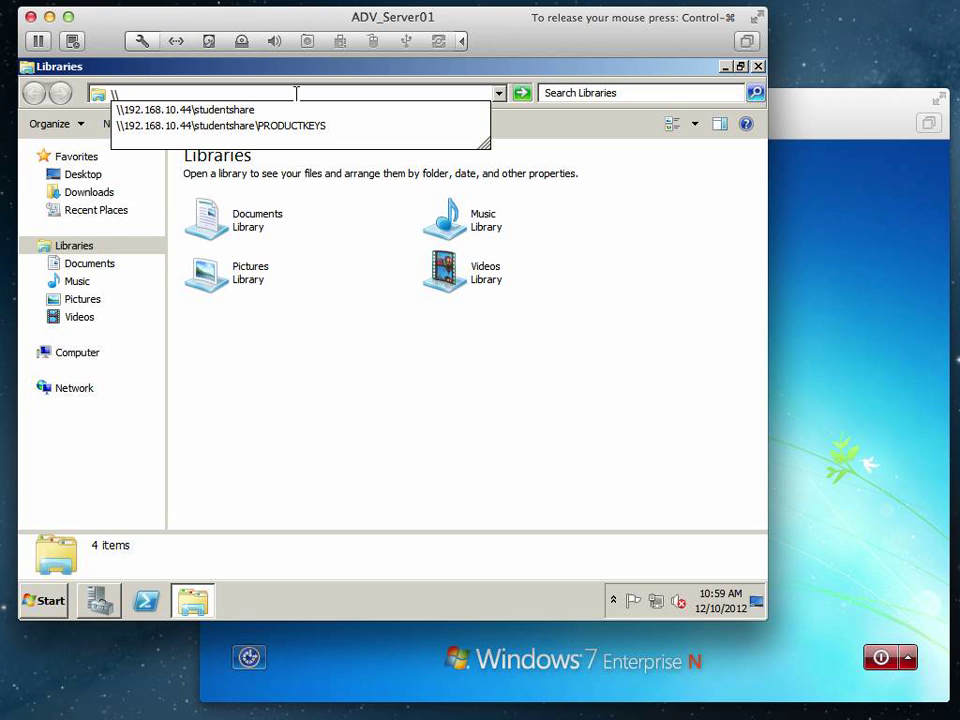
key("Down")
key("Return")
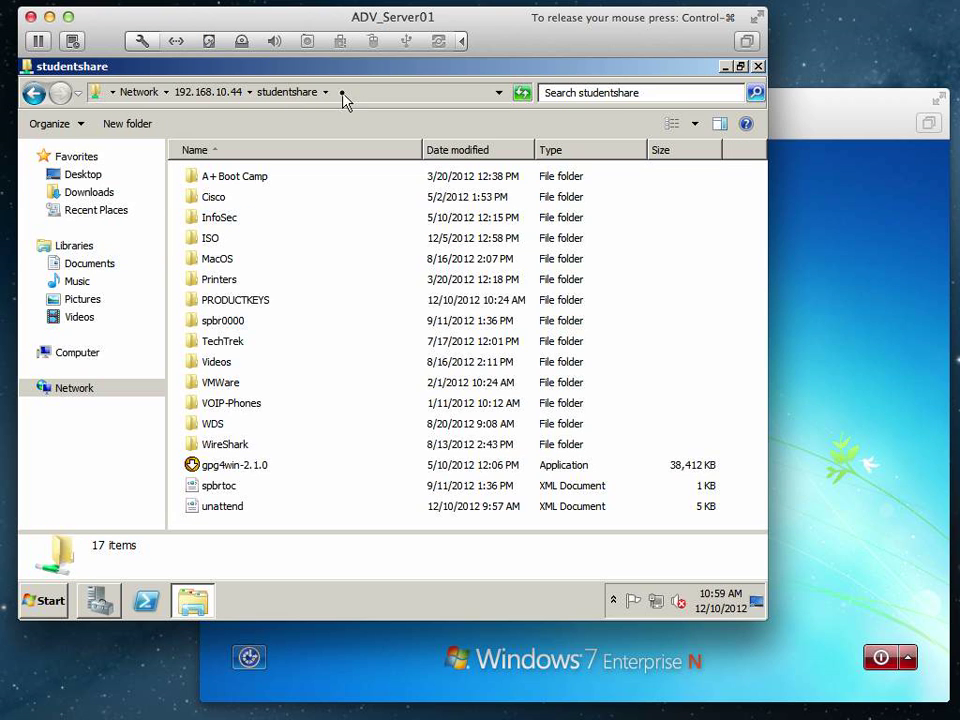
left_click(342, 94)
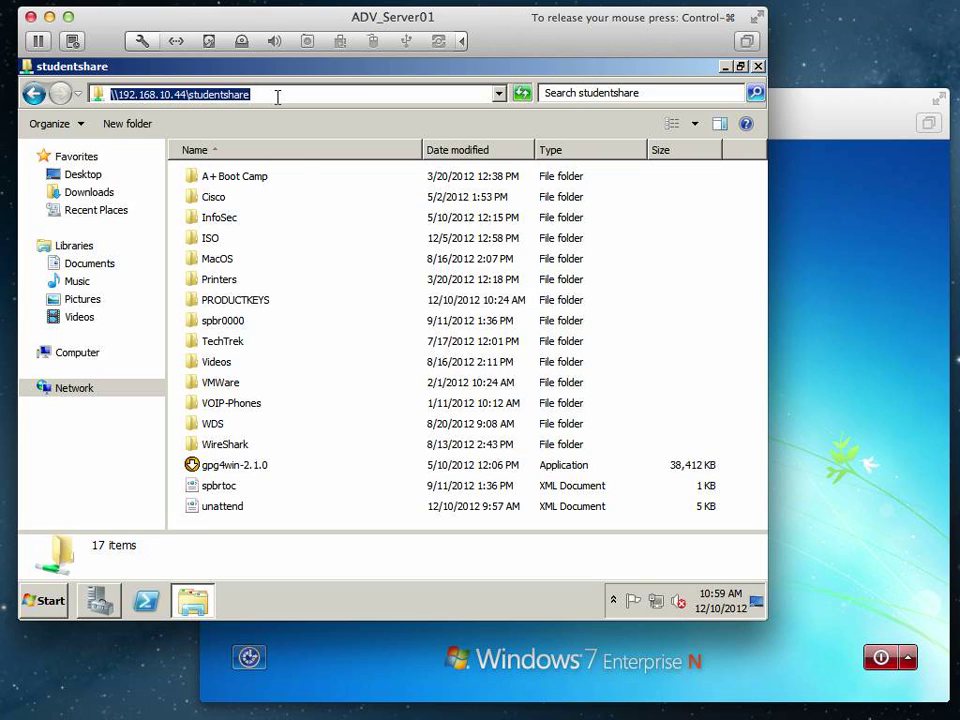
Copy the unattend XML file from studentshare into the RemoteInstall folder on Local Disk (C:).
left_click(222, 510)
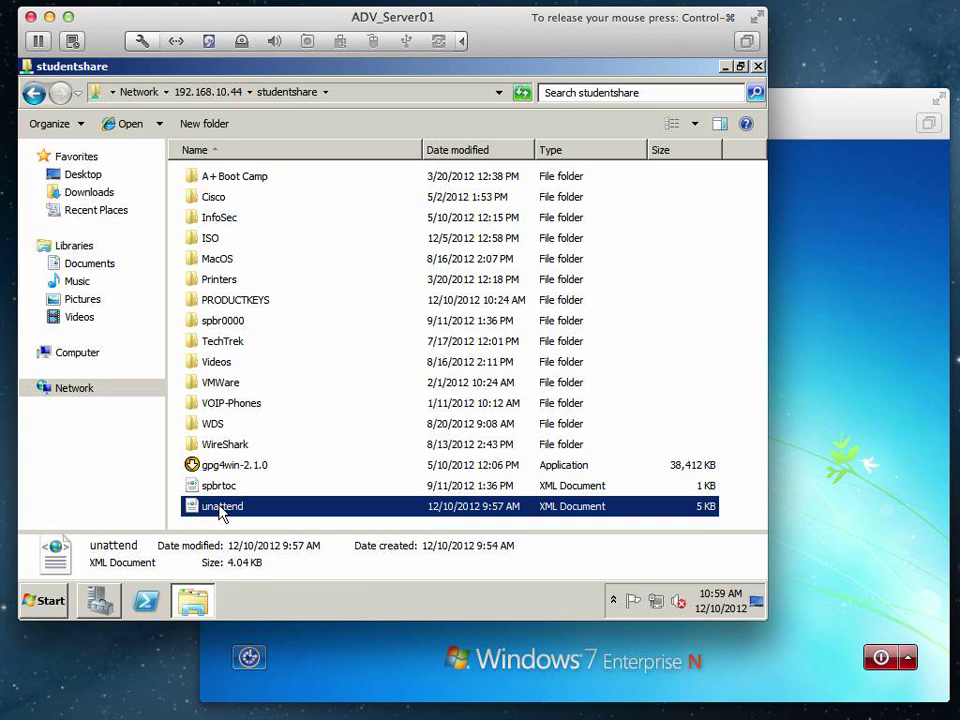
left_click(222, 508)
right_click(193, 512)
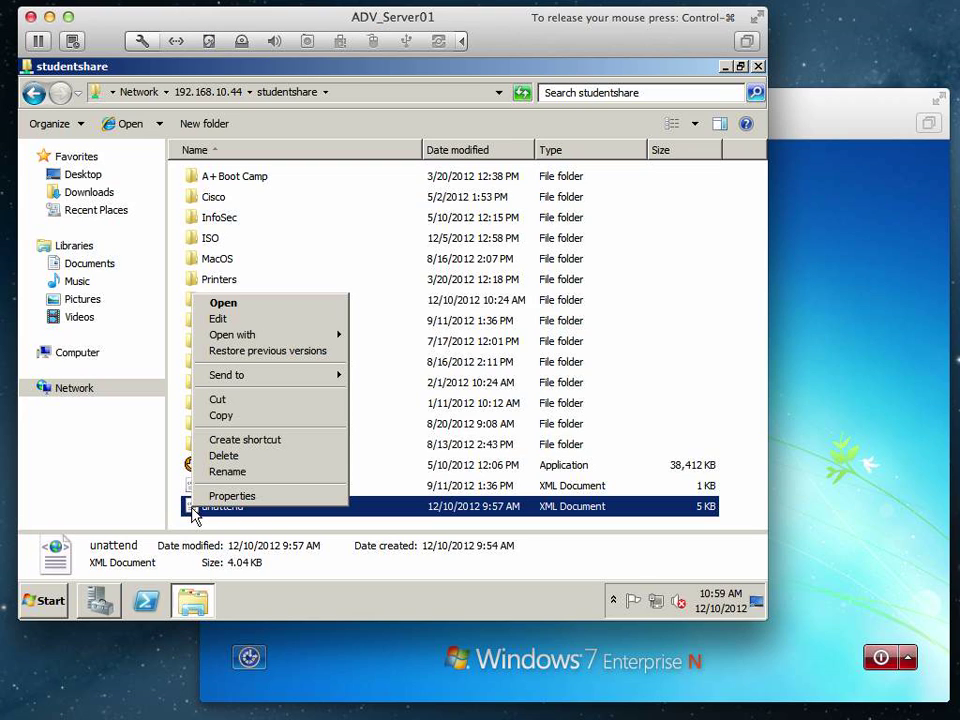
left_click(236, 416)
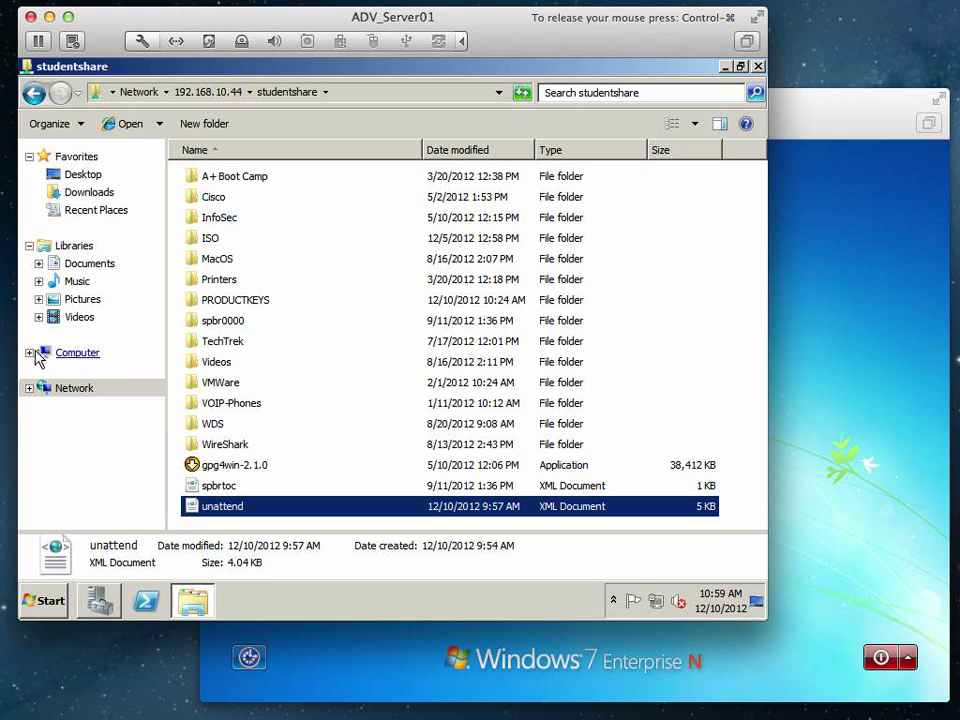
left_click(30, 353)
left_click(39, 371)
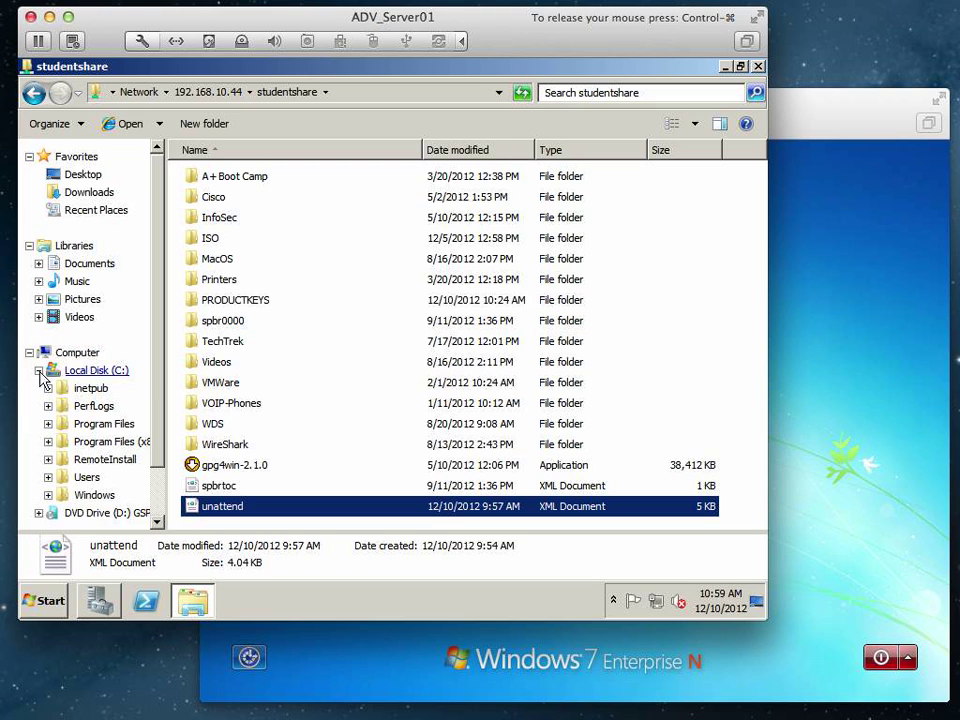
left_click(95, 460)
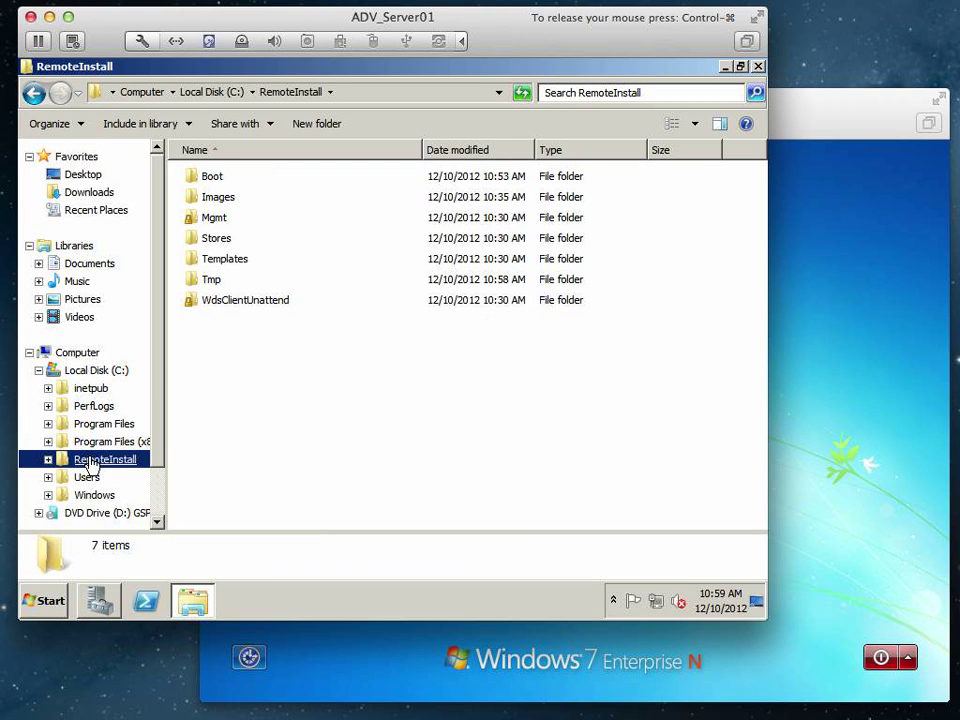
right_click(282, 373)
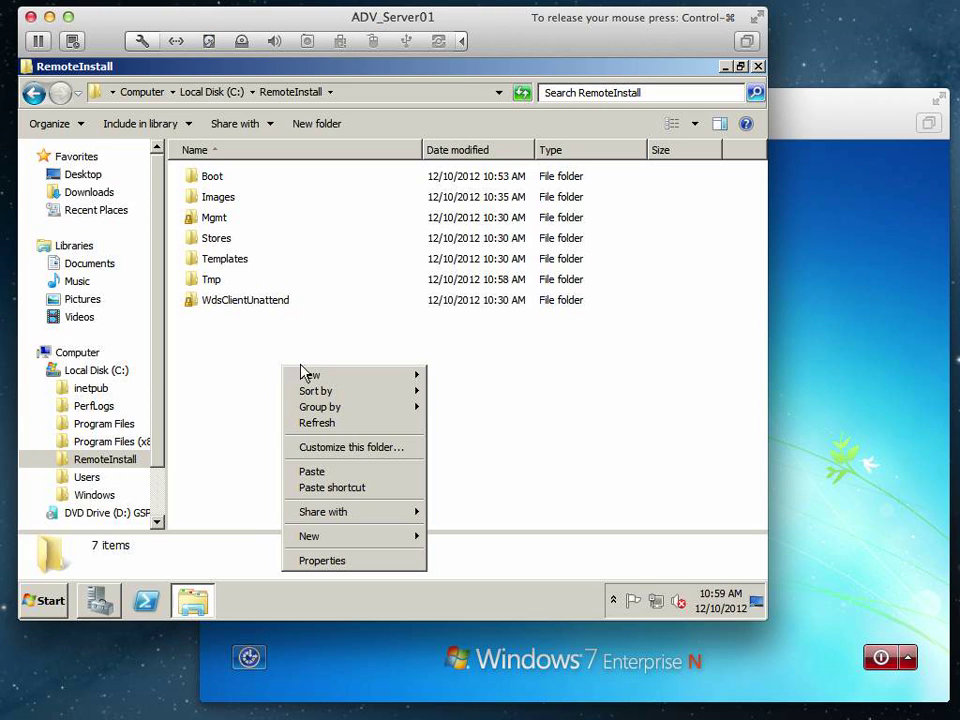
left_click(320, 469)
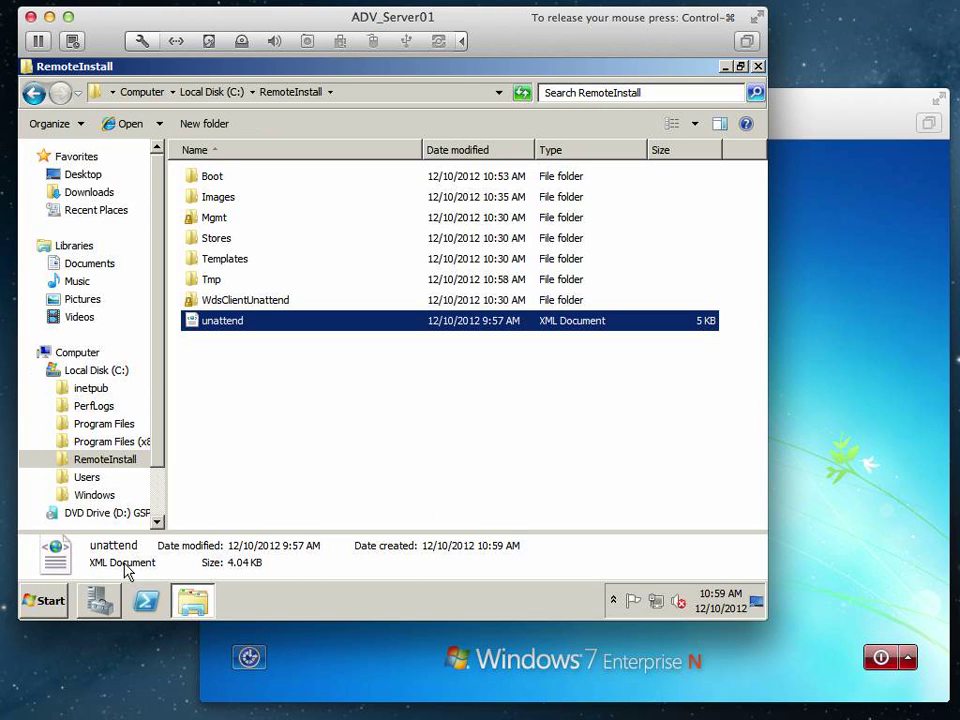
Turn off "Hide extensions for known file types" in the folder options and apply the change.
key("alt")
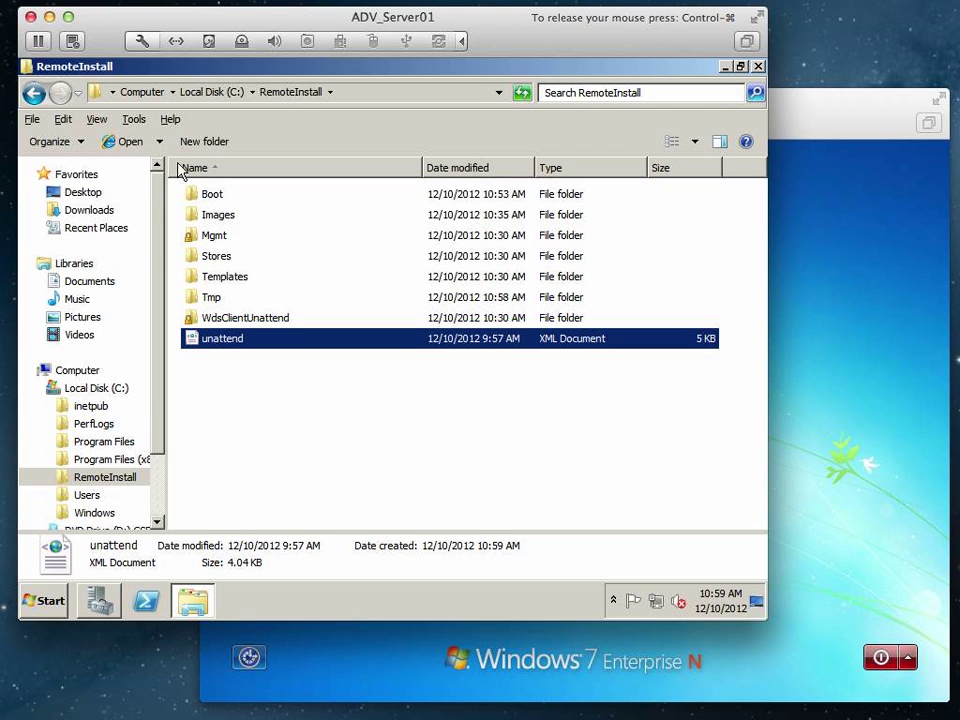
left_click(134, 120)
left_click(165, 193)
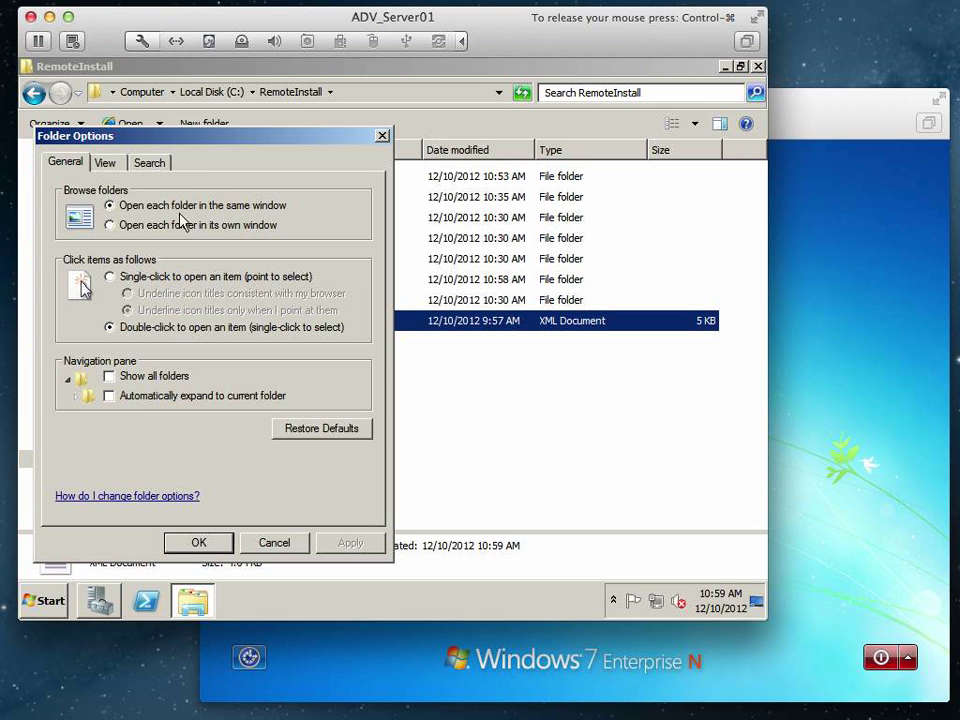
left_click(104, 161)
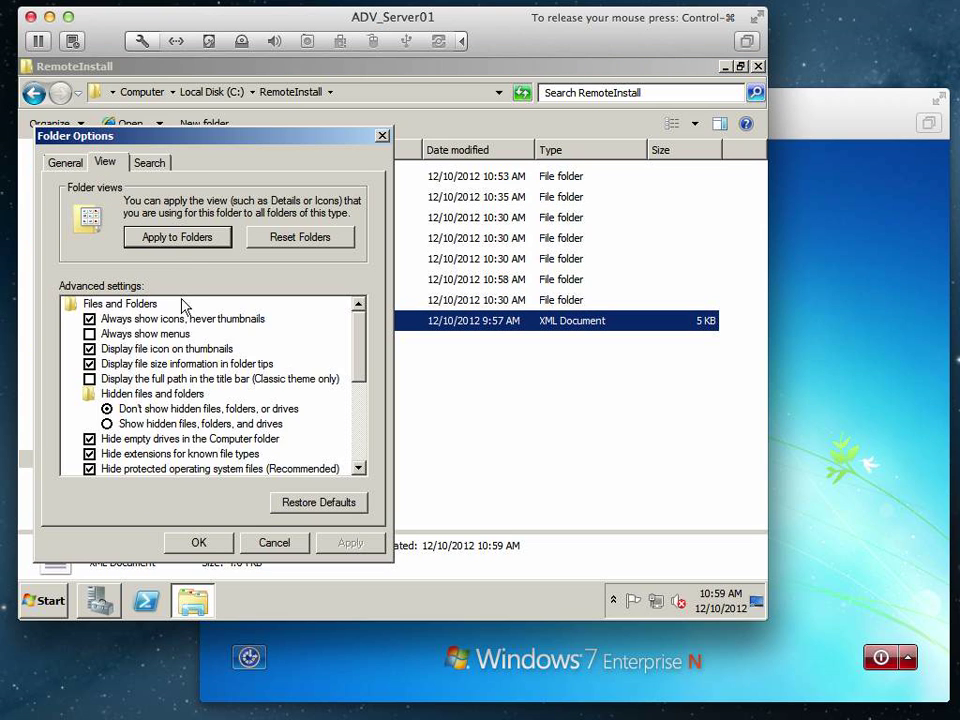
left_click(90, 453)
left_click(345, 542)
left_click(212, 542)
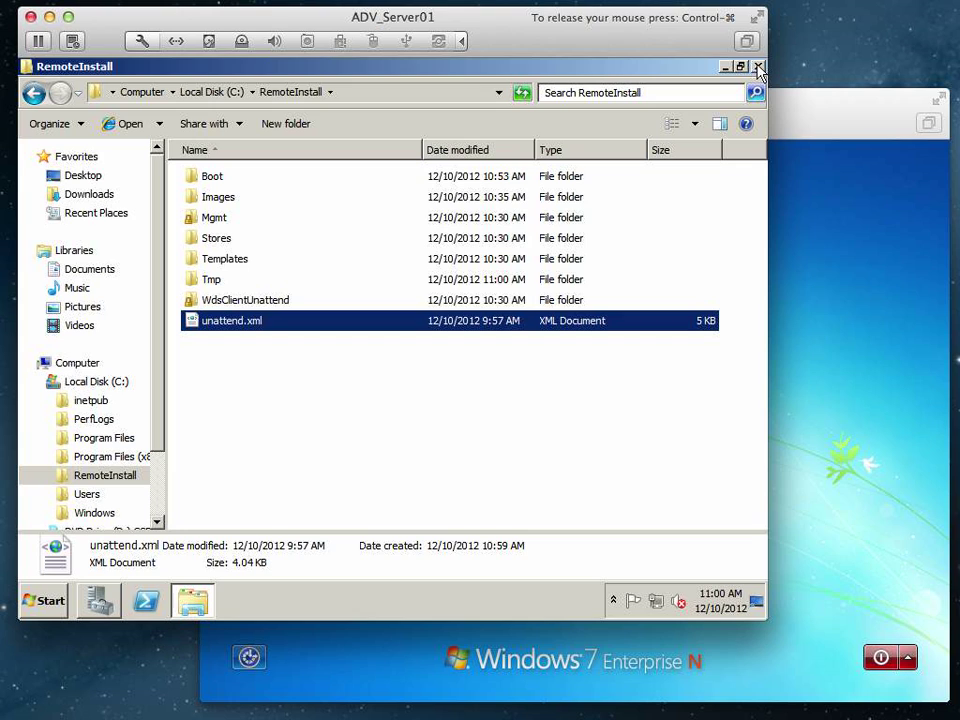
Open unattend.xml from the RemoteInstall folder in WordPad and minimize the ribbon to enlarge the text area.
right_click(231, 322)
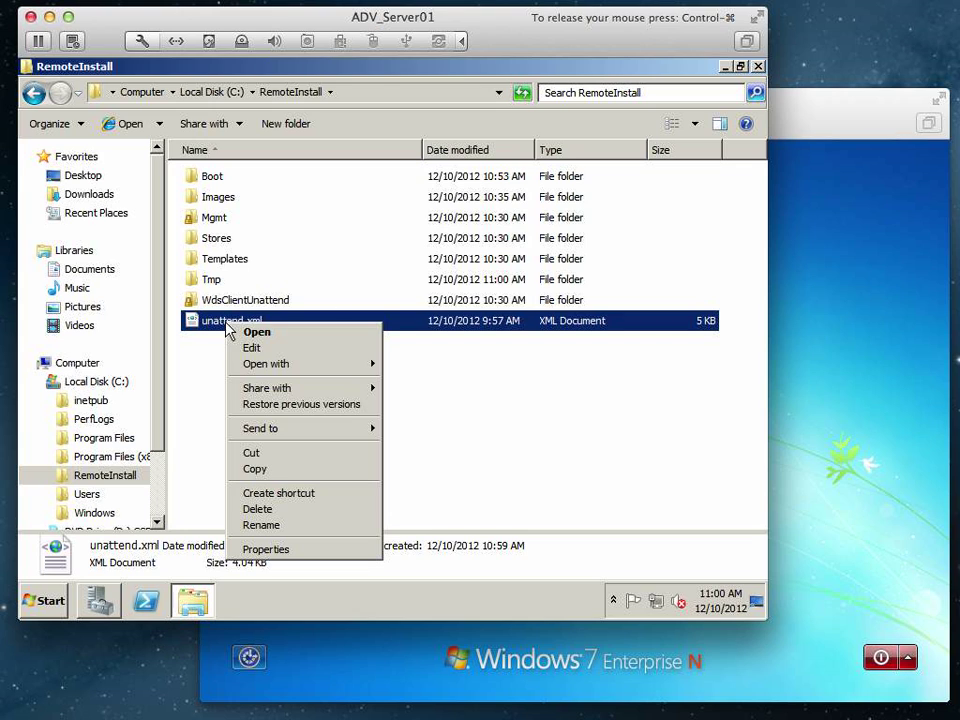
mouse_move(274, 364)
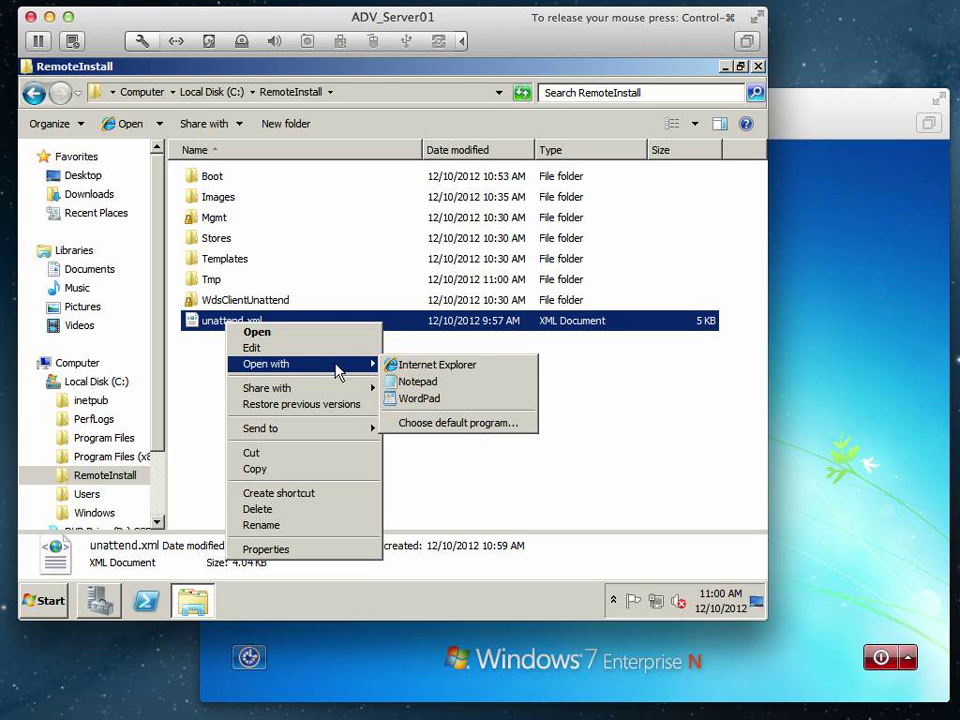
left_click(420, 398)
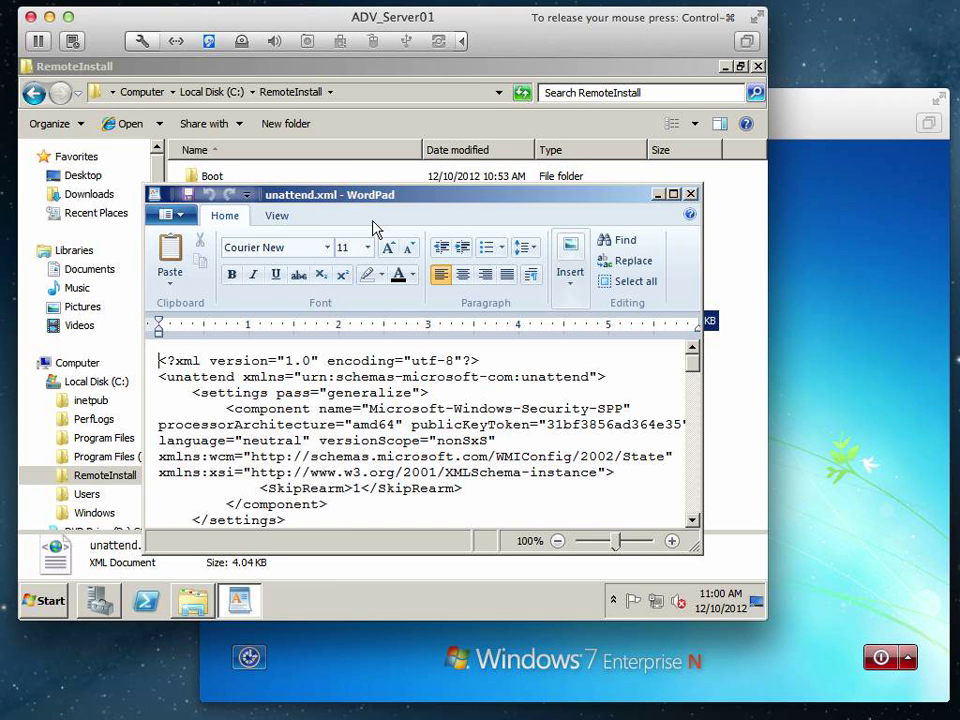
double_click(221, 216)
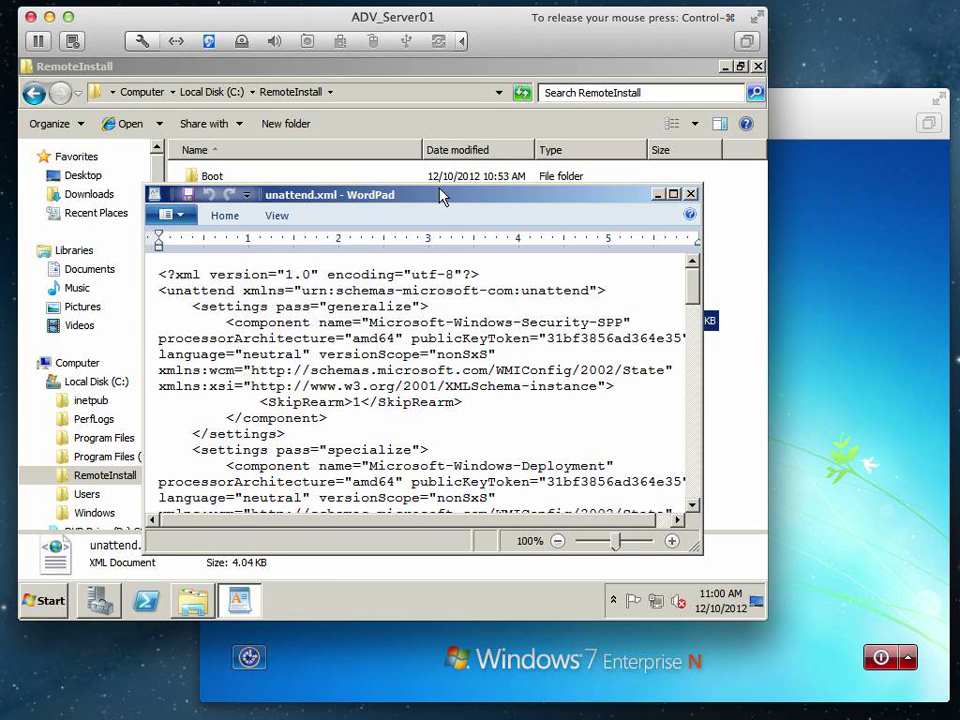
Maximize the unattend.xml window and examine the generalize pass and the deployment component of the specialize pass.
double_click(439, 193)
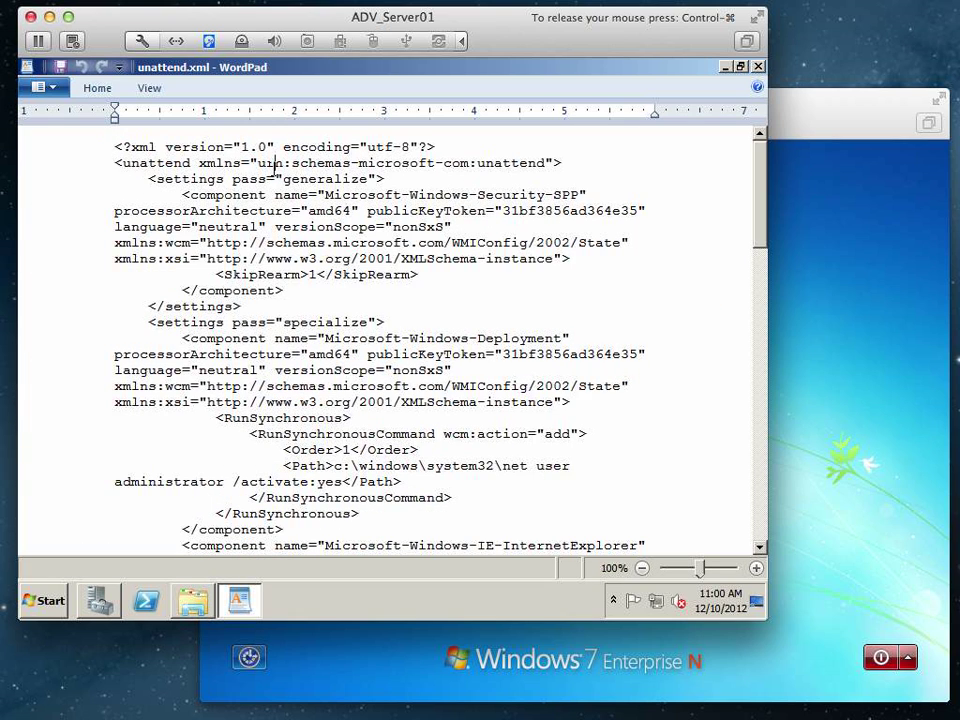
left_click_drag(114, 146, 262, 226)
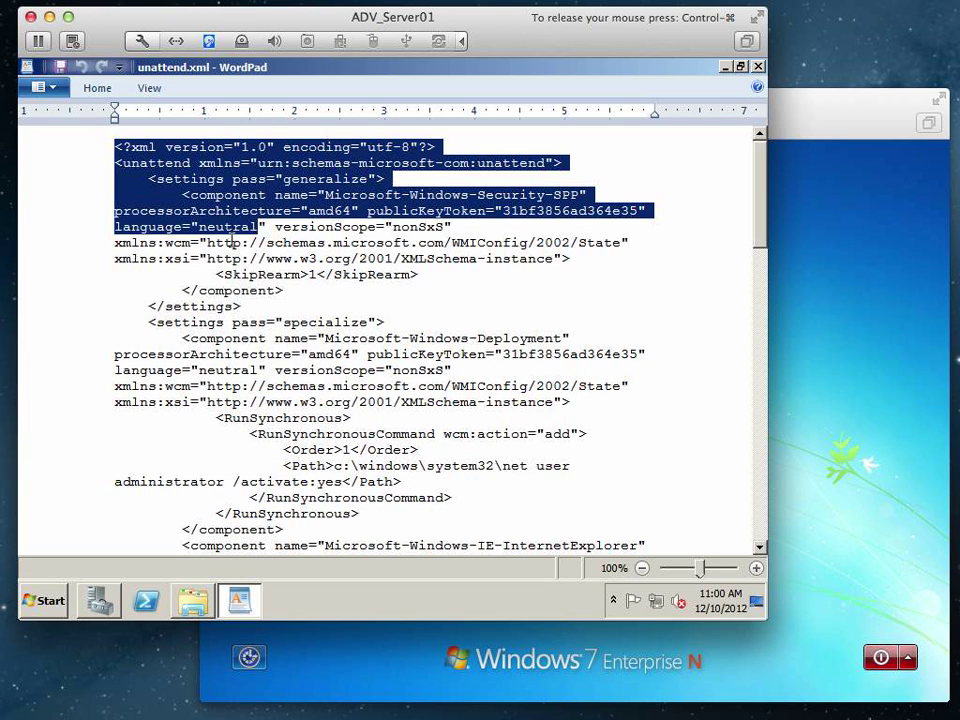
left_click(317, 272)
left_click_drag(275, 338, 483, 404)
left_click(445, 418)
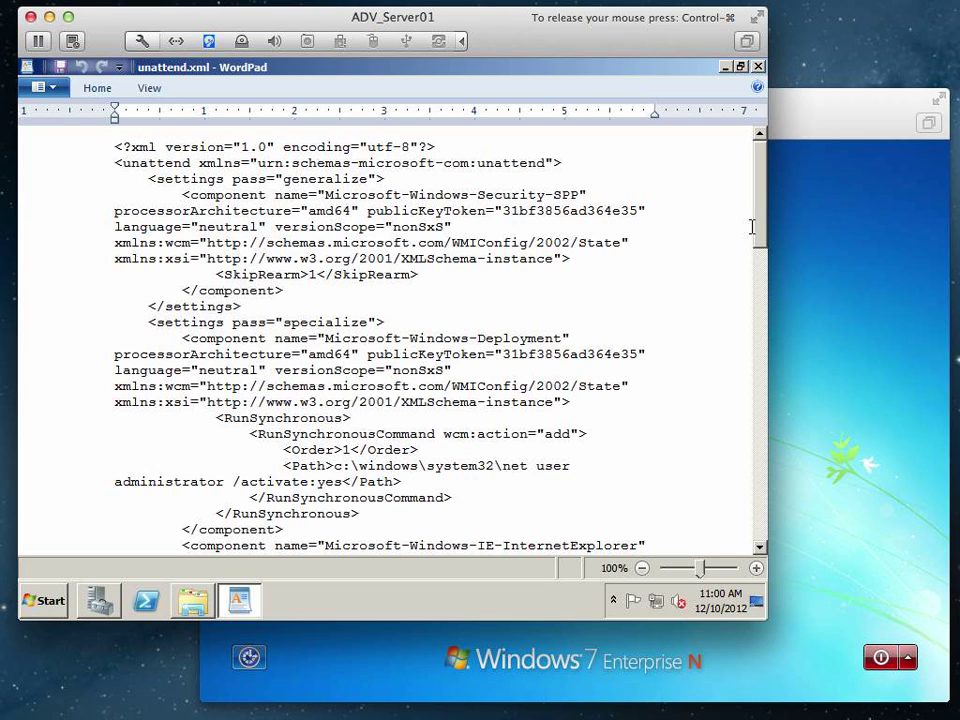
scroll(762, 237, "down", 1)
scroll(762, 239, "down", 1)
Examine the Internet Explorer home page, pop-up blocking and computer name entries in the specialize pass.
left_click_drag(760, 241, 763, 322)
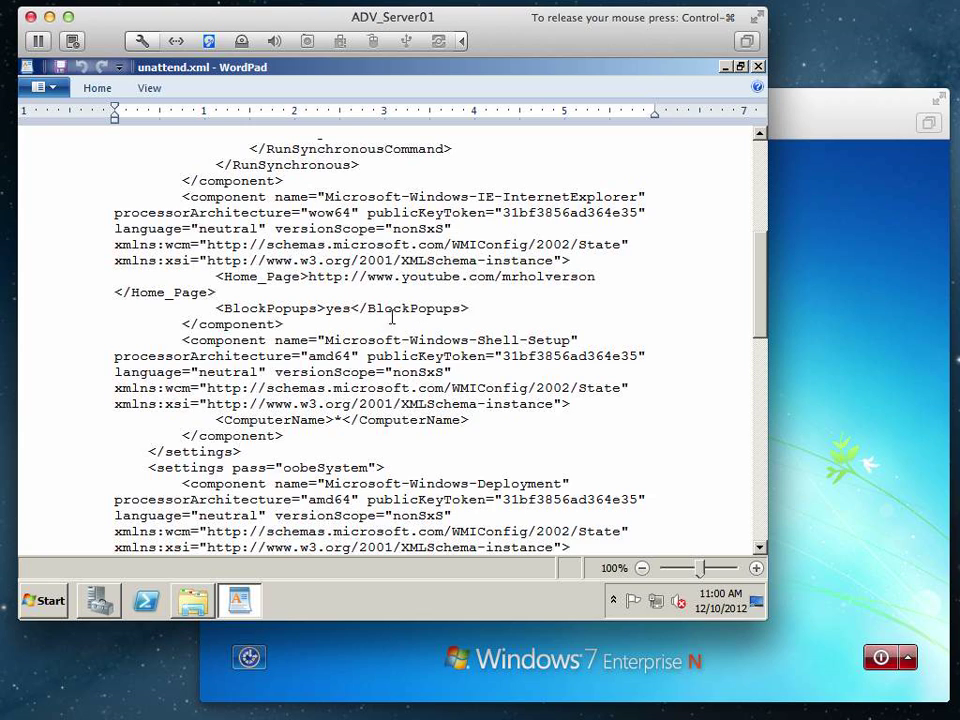
left_click_drag(474, 309, 568, 292)
left_click(316, 280)
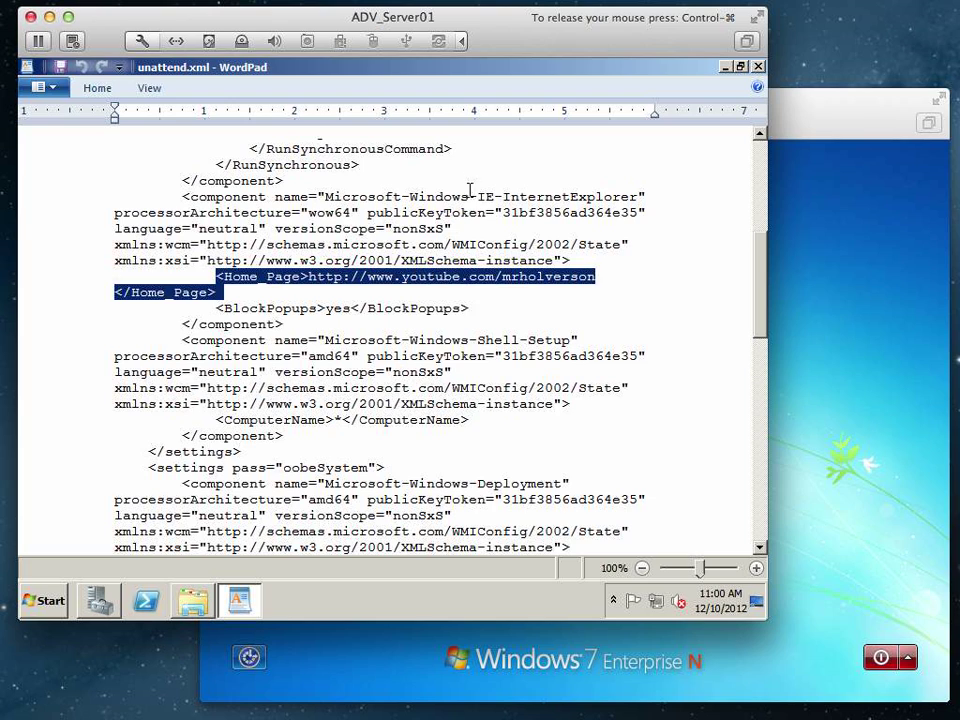
left_click_drag(470, 197, 637, 197)
left_click_drag(598, 277, 340, 276)
left_click(540, 350)
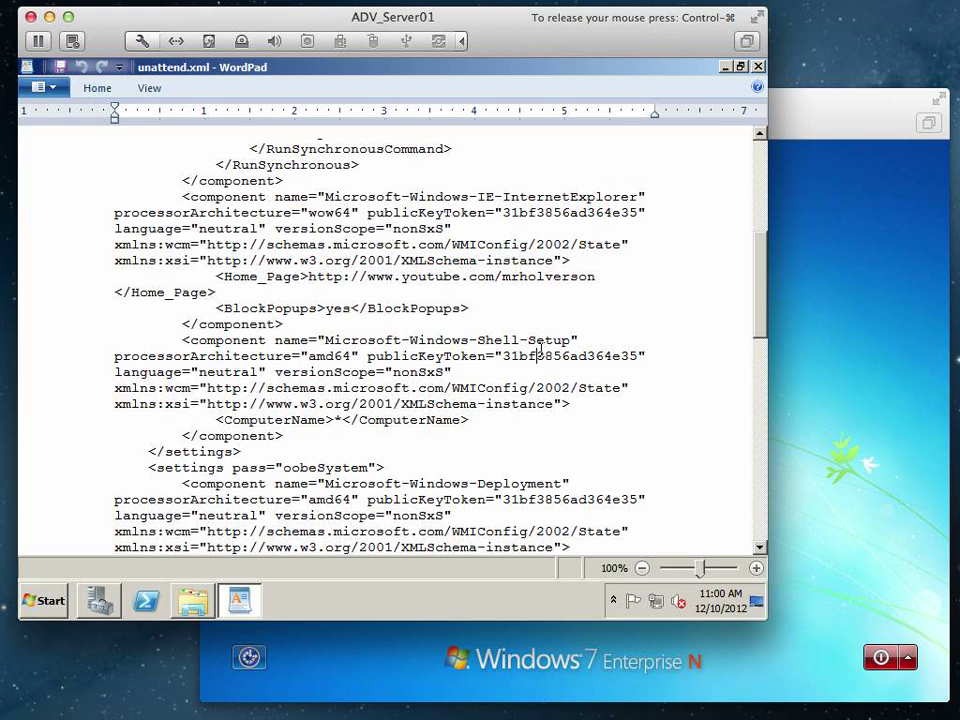
double_click(340, 420)
Examine the OOBE, user data and product key entries in unattend.xml, then close the document and the RemoteInstall folder window.
left_click_drag(761, 287, 762, 421)
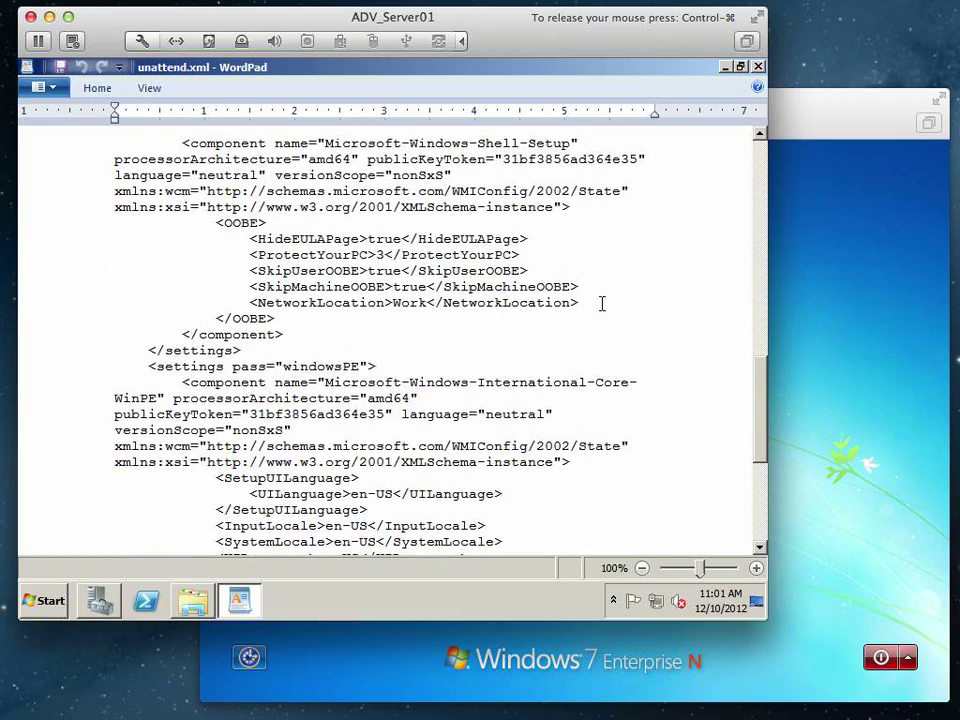
left_click_drag(604, 302, 347, 232)
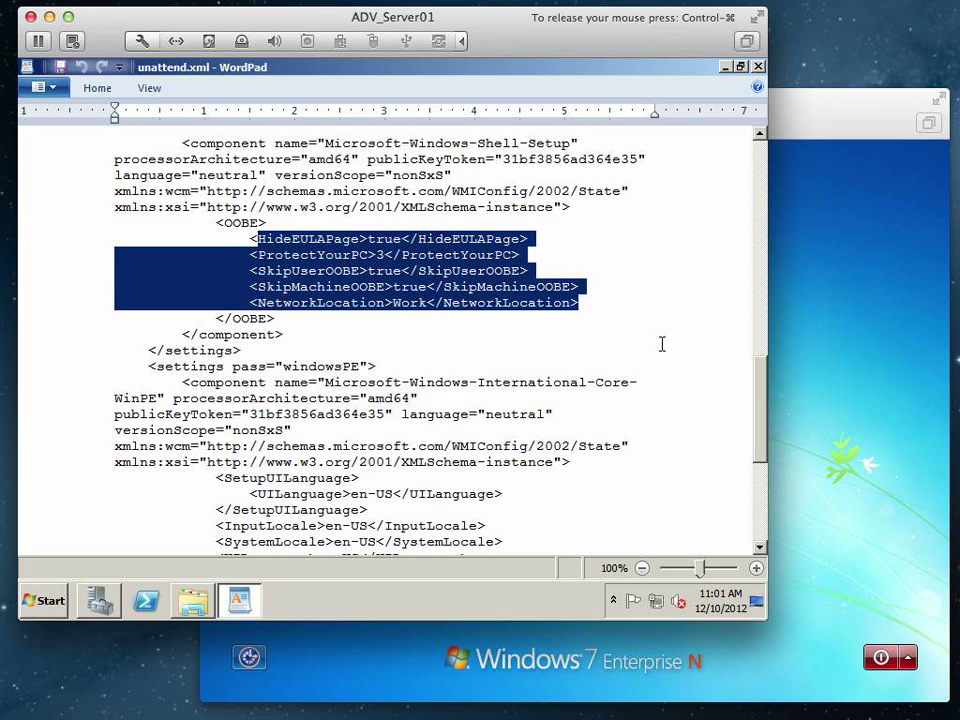
left_click_drag(756, 392, 761, 450)
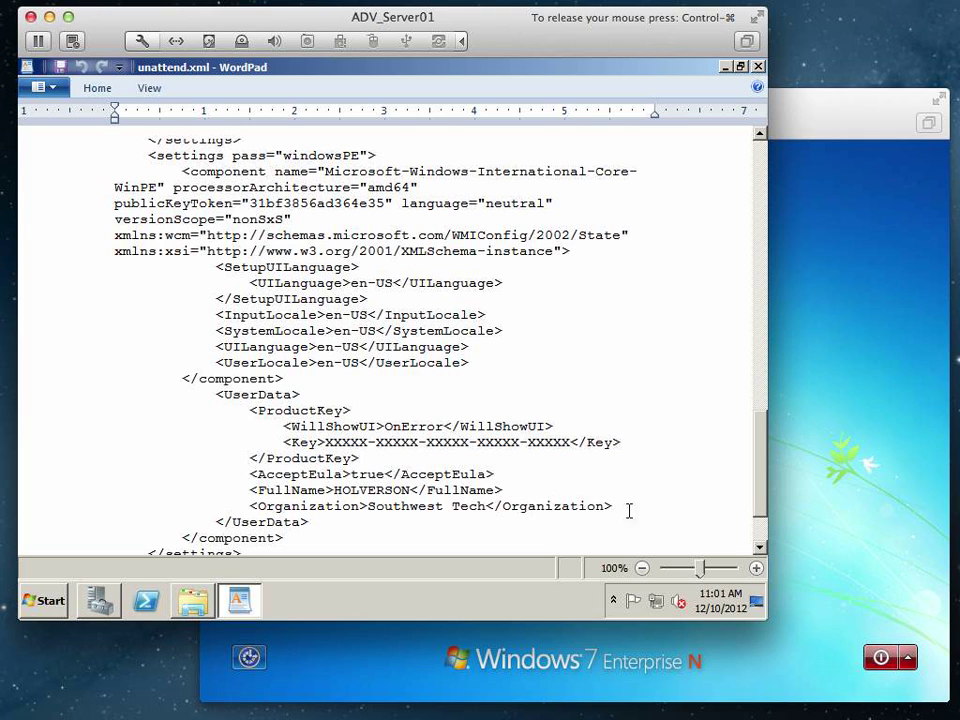
left_click_drag(628, 508, 300, 479)
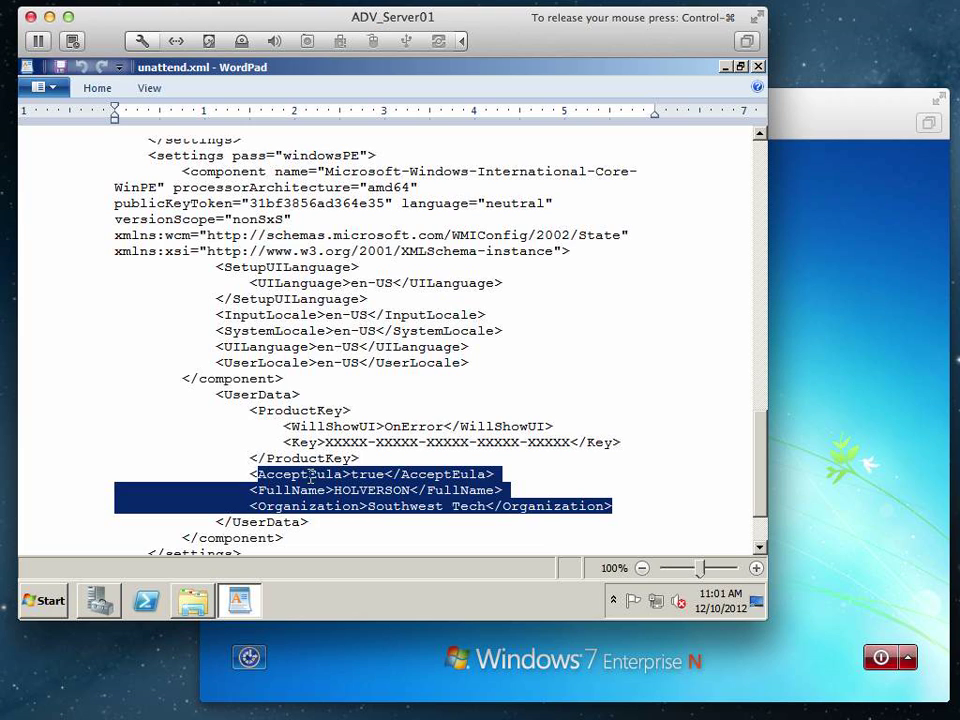
left_click(345, 490)
double_click(371, 490)
left_click(368, 475)
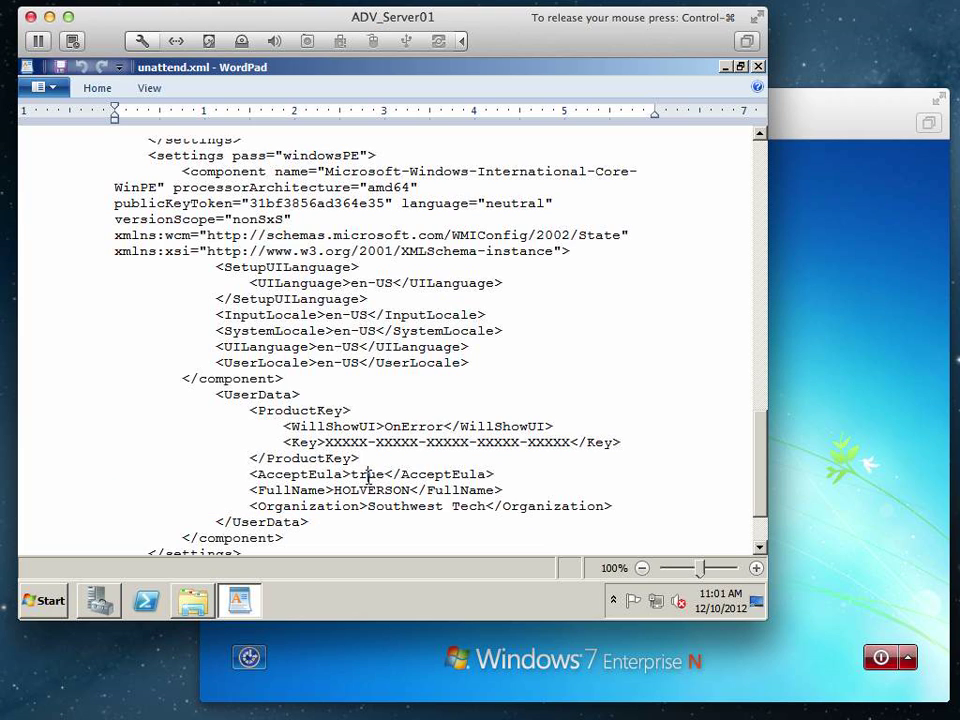
left_click_drag(294, 475, 566, 438)
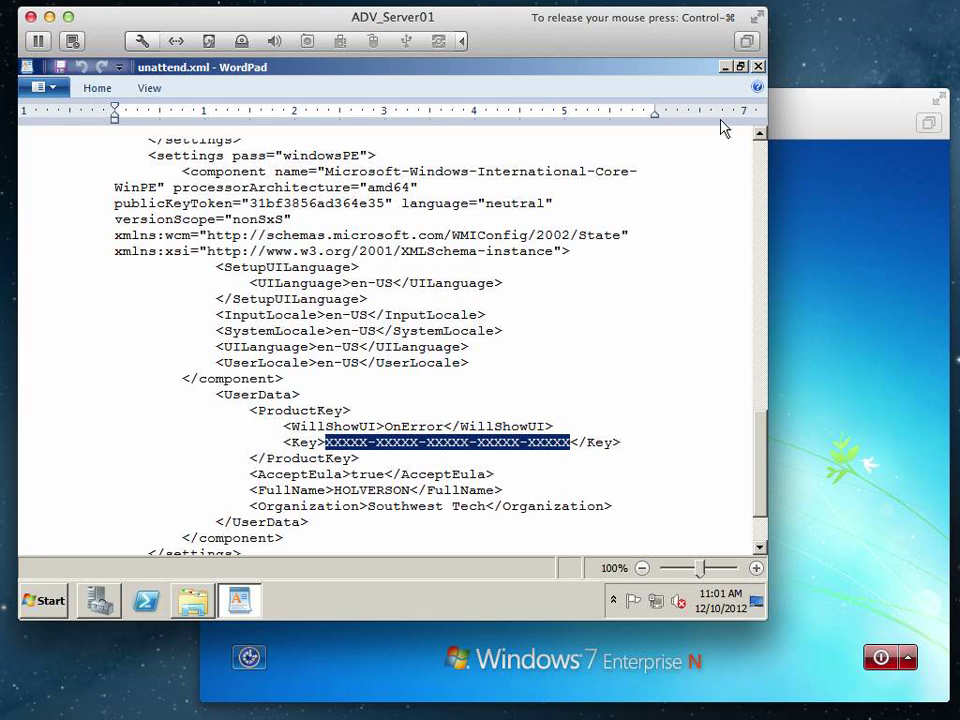
left_click(758, 68)
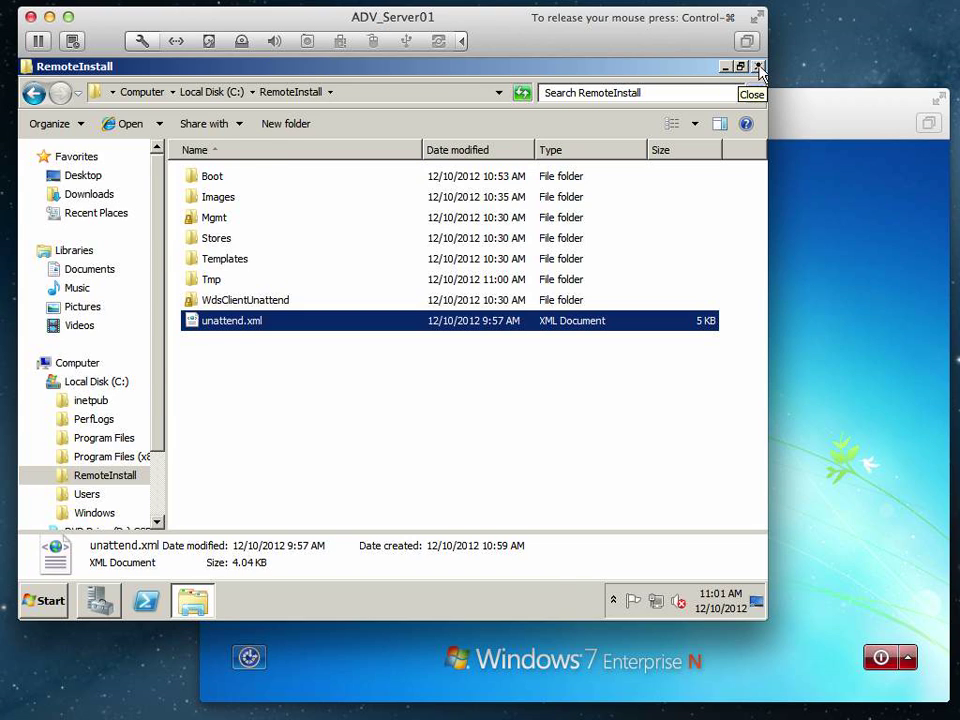
left_click(758, 66)
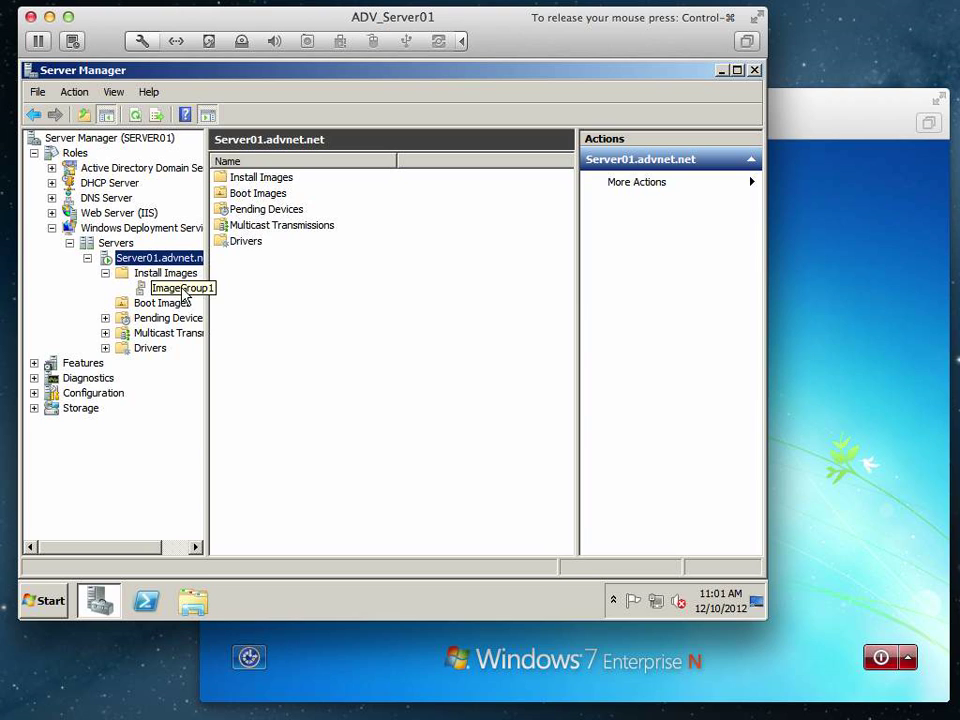
Enable unattended installation in the client properties of the deployment server Server01.advnet.net.
right_click(161, 262)
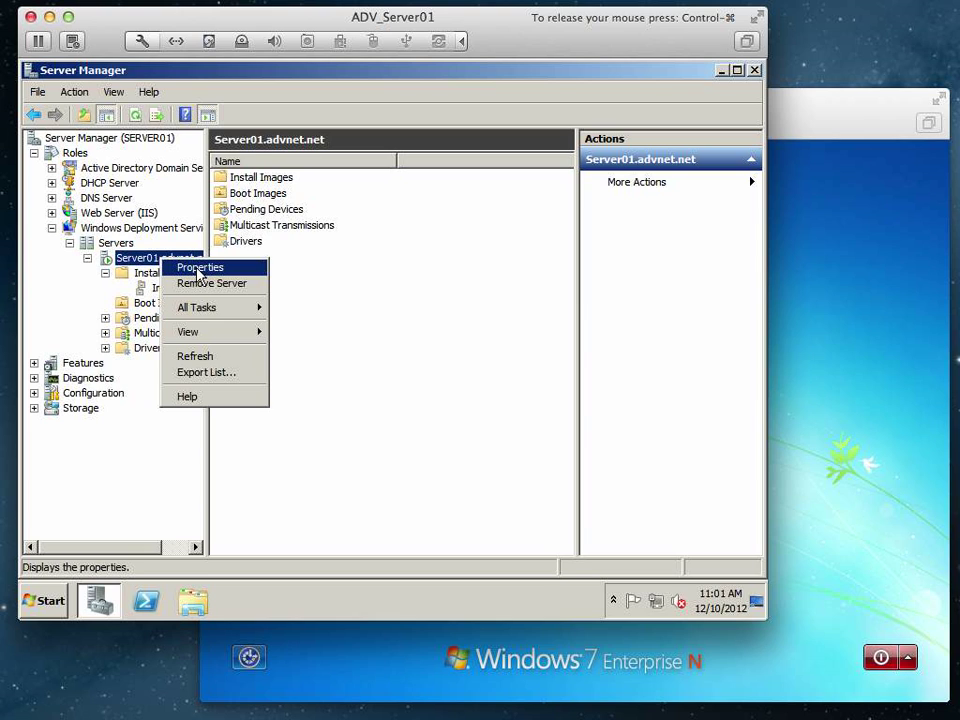
left_click(195, 266)
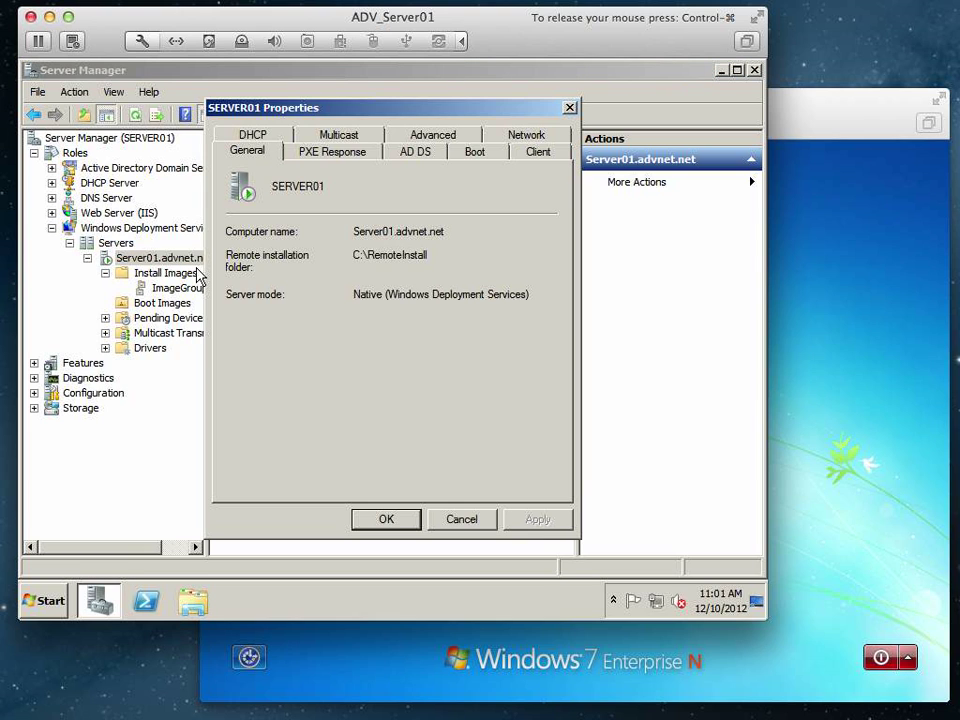
left_click(537, 155)
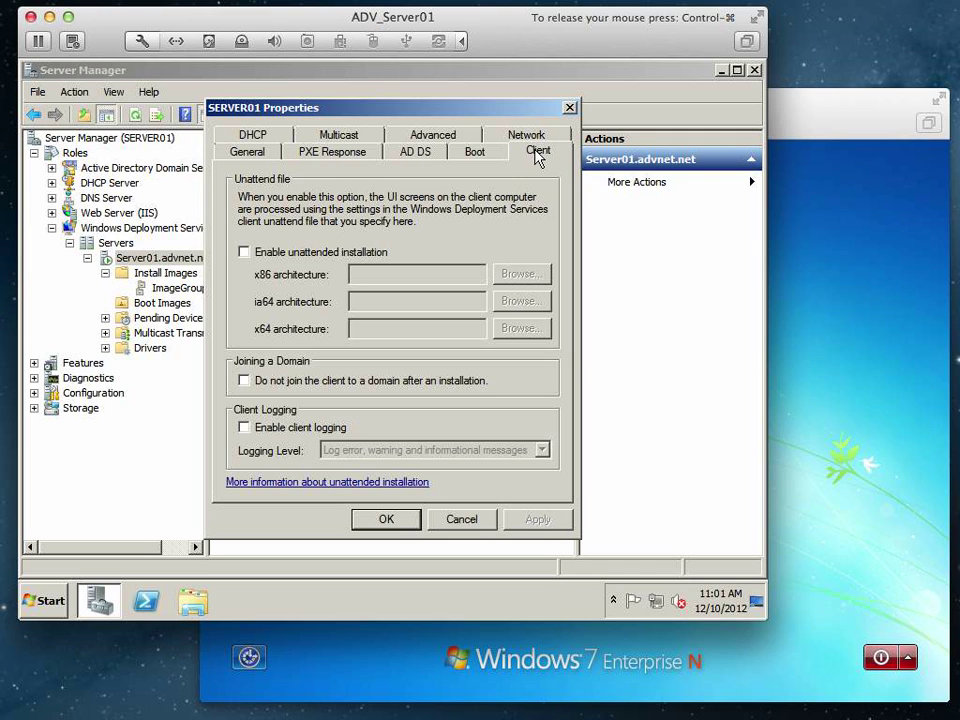
left_click(244, 252)
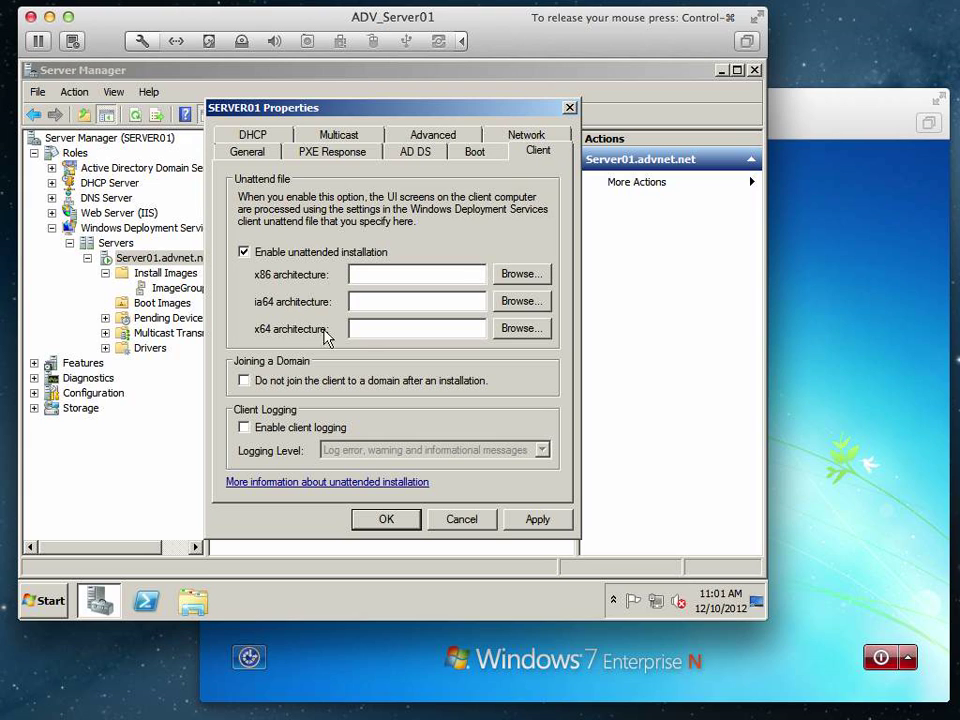
Assign unattend.xml from the RemoteInstall folder as the x64 architecture unattend file and confirm the server properties.
left_click(520, 329)
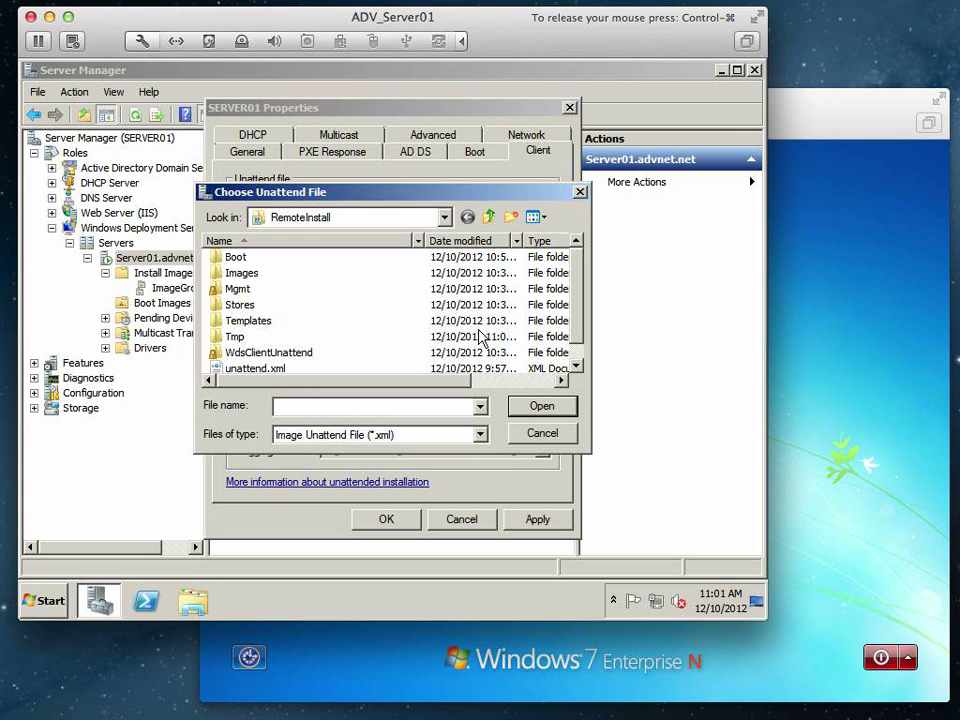
left_click(305, 368)
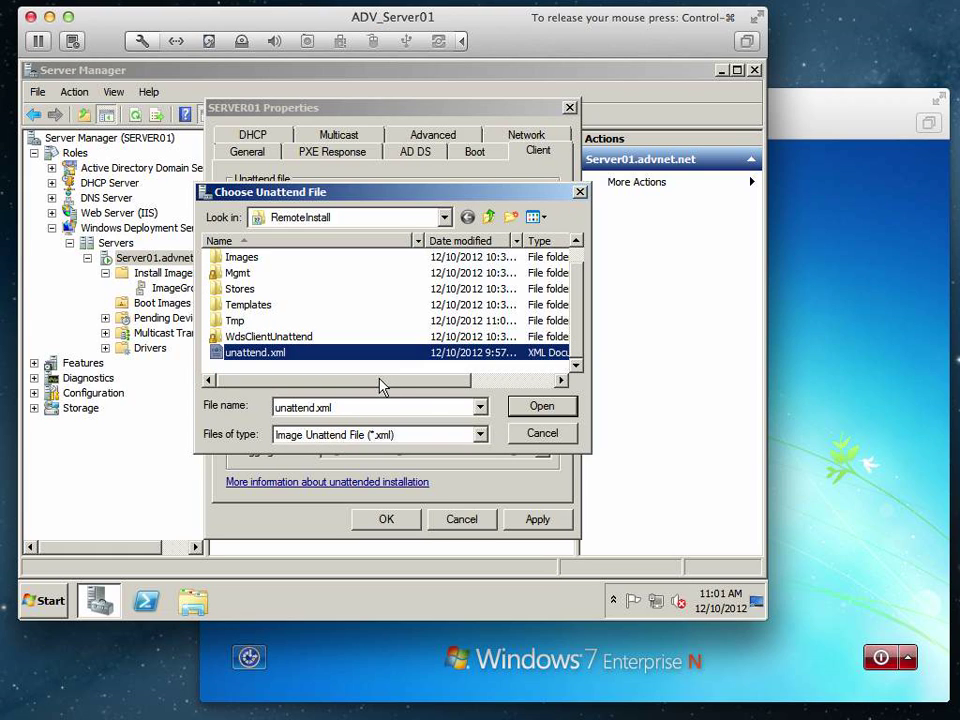
left_click(566, 408)
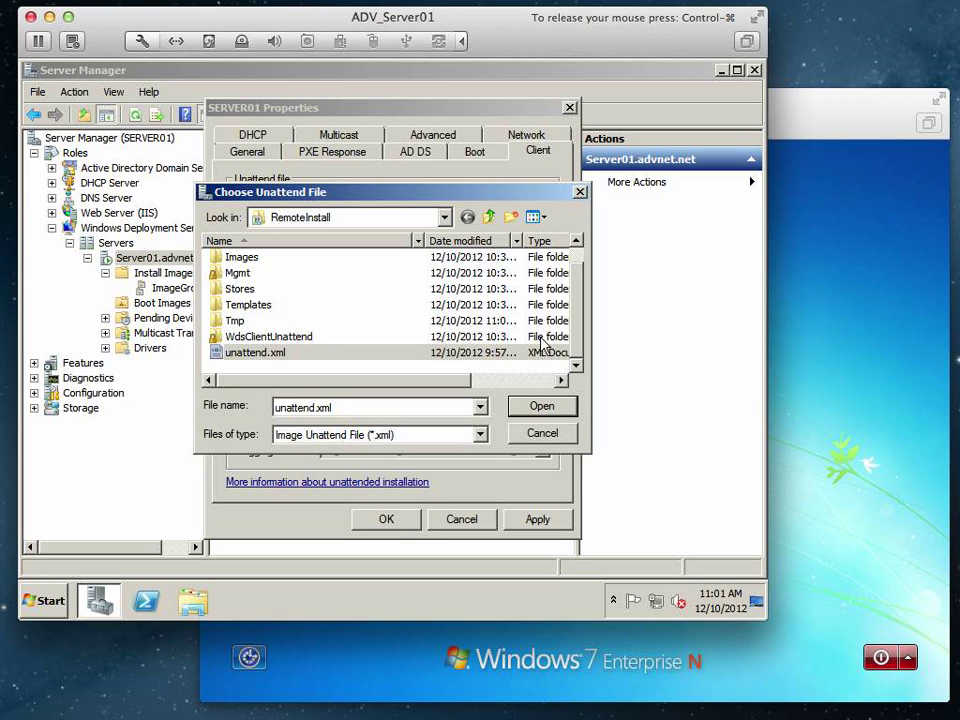
left_click(445, 217)
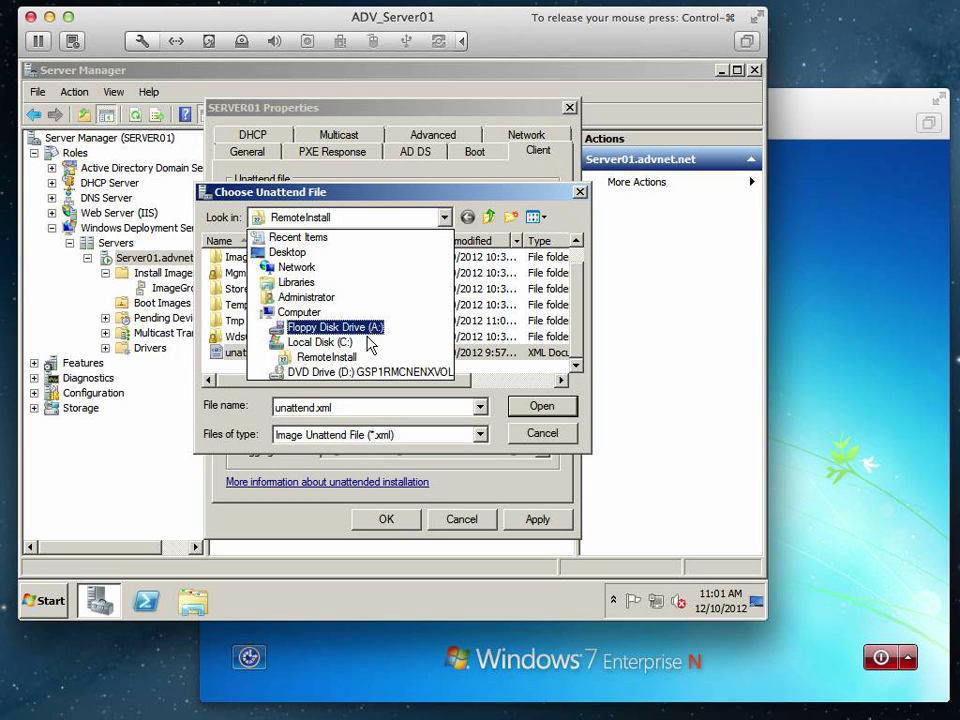
left_click(322, 357)
left_click(300, 353)
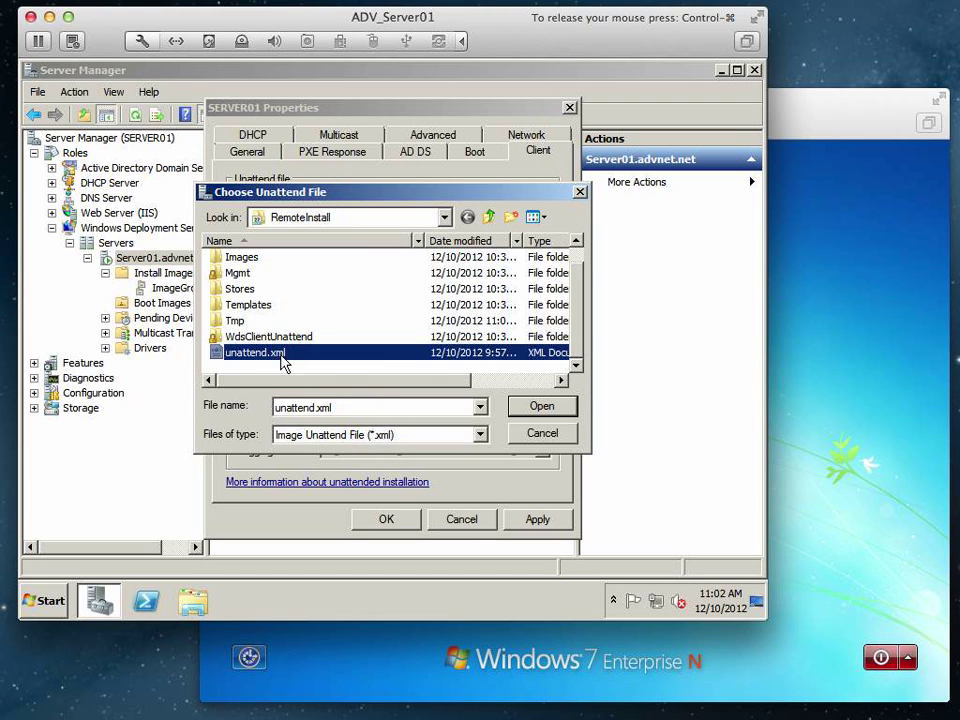
left_click(533, 412)
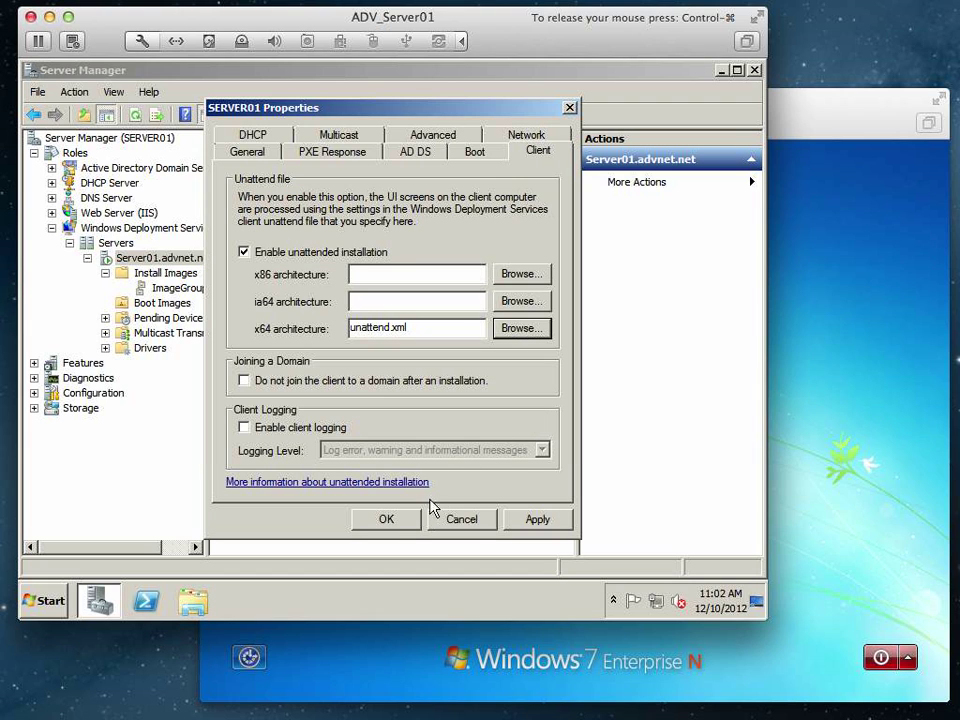
left_click(390, 518)
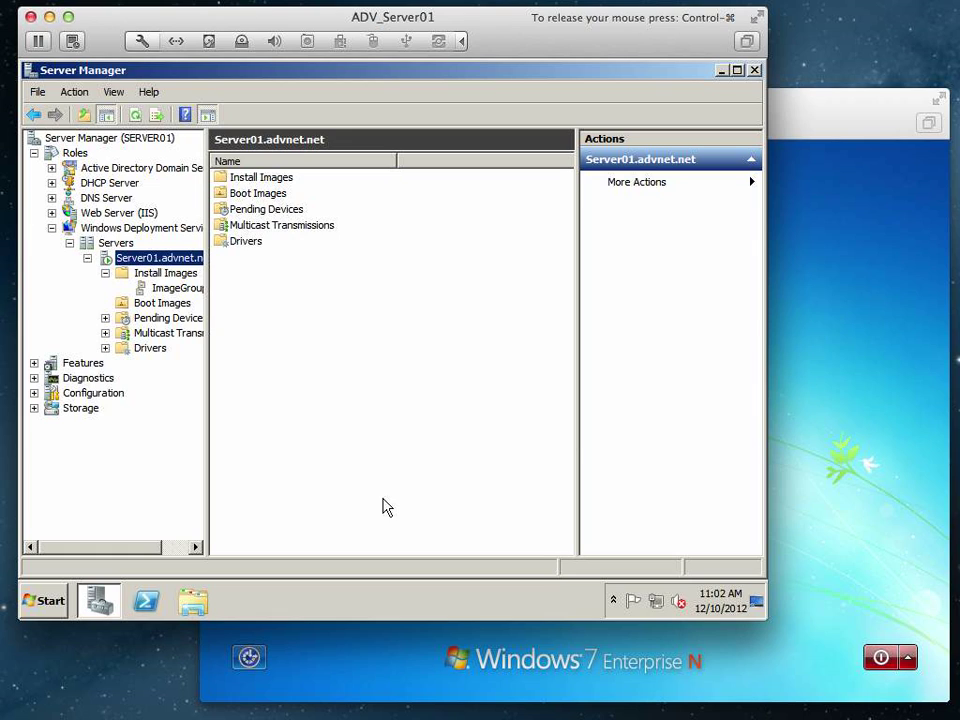
Switch to the ADV Win7Workstation1 virtual machine, log on with the account password and dismiss the Windows activation notice.
left_click_drag(804, 114, 737, 63)
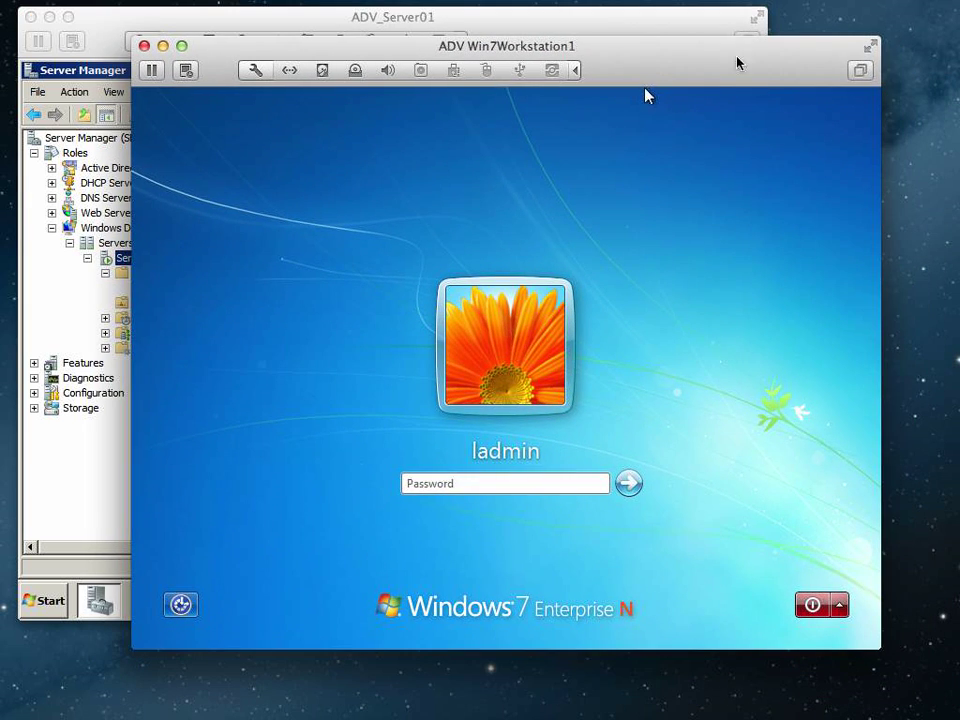
left_click(534, 490)
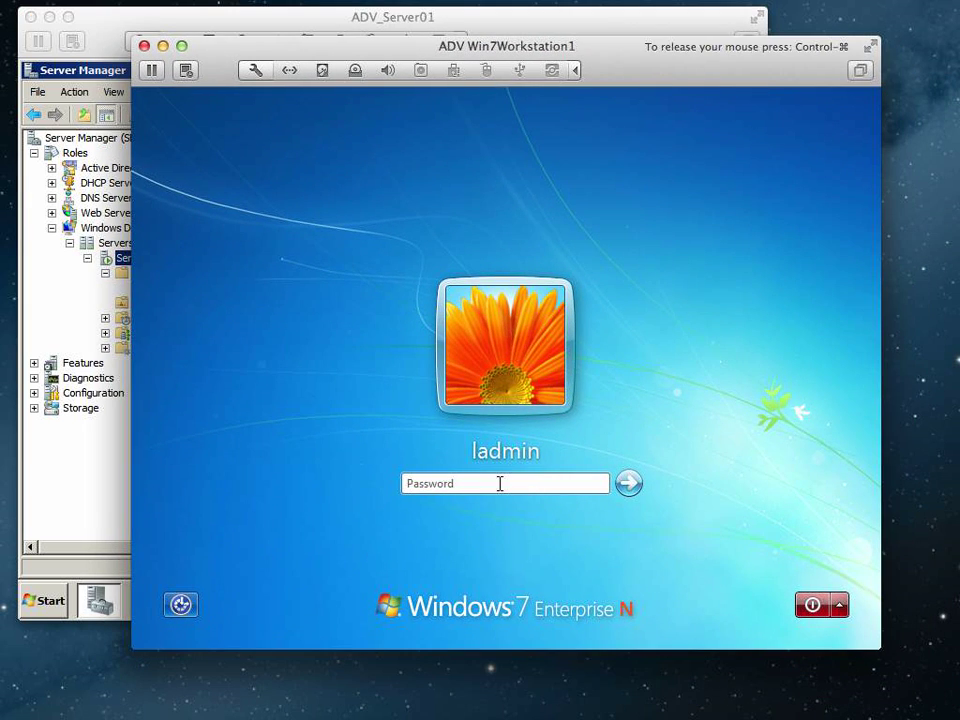
type("•••••••••••")
key("Return")
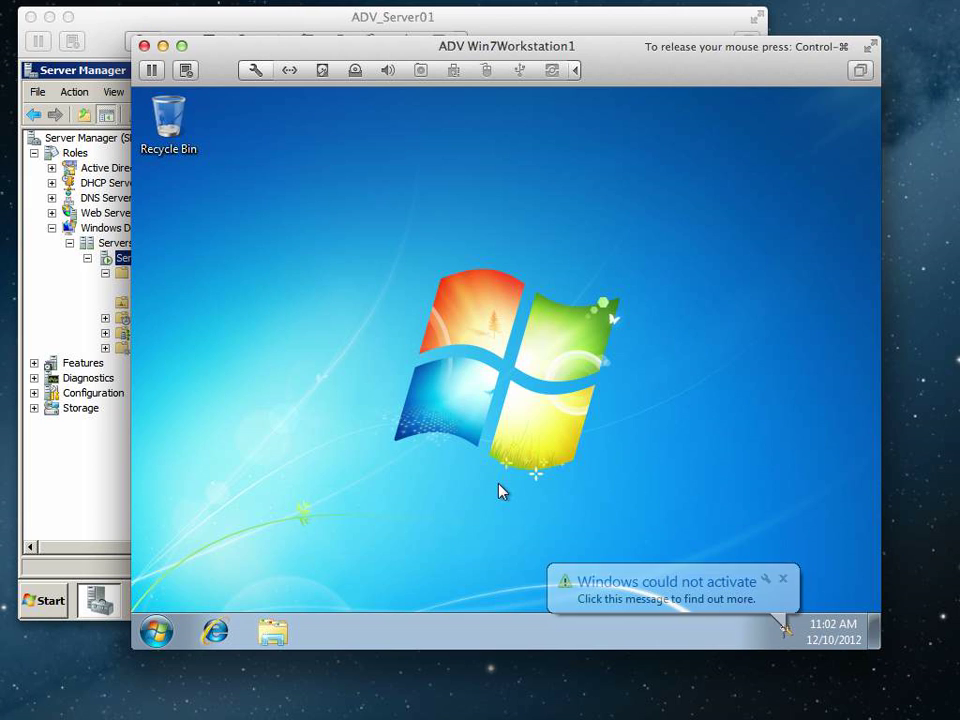
left_click(732, 578)
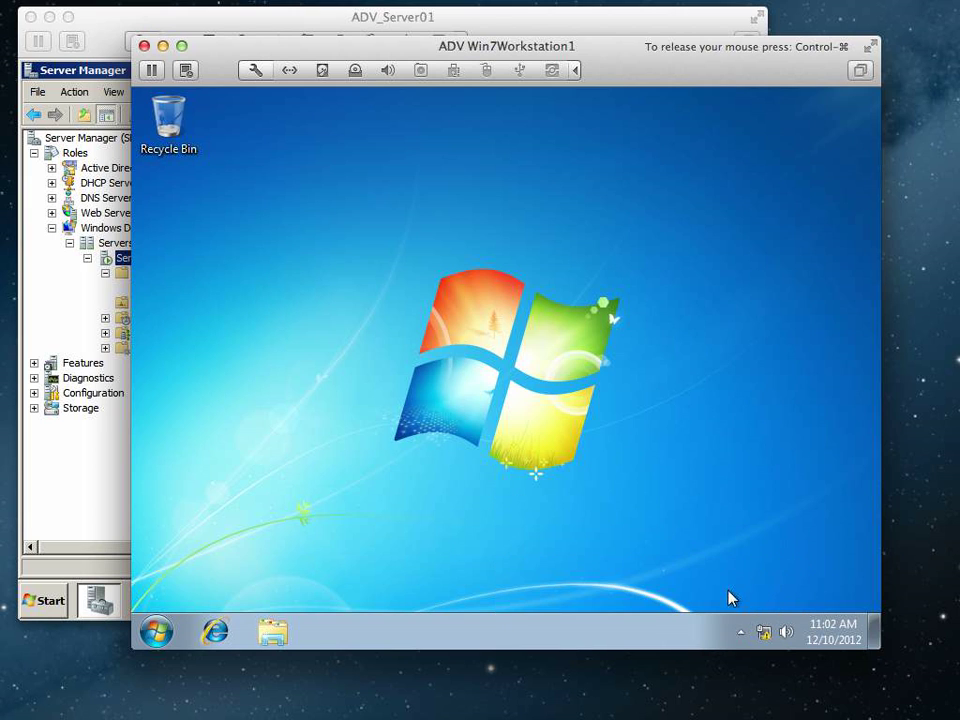
Find cmd on the workstation and run it as administrator, allowing the elevation.
left_click(157, 632)
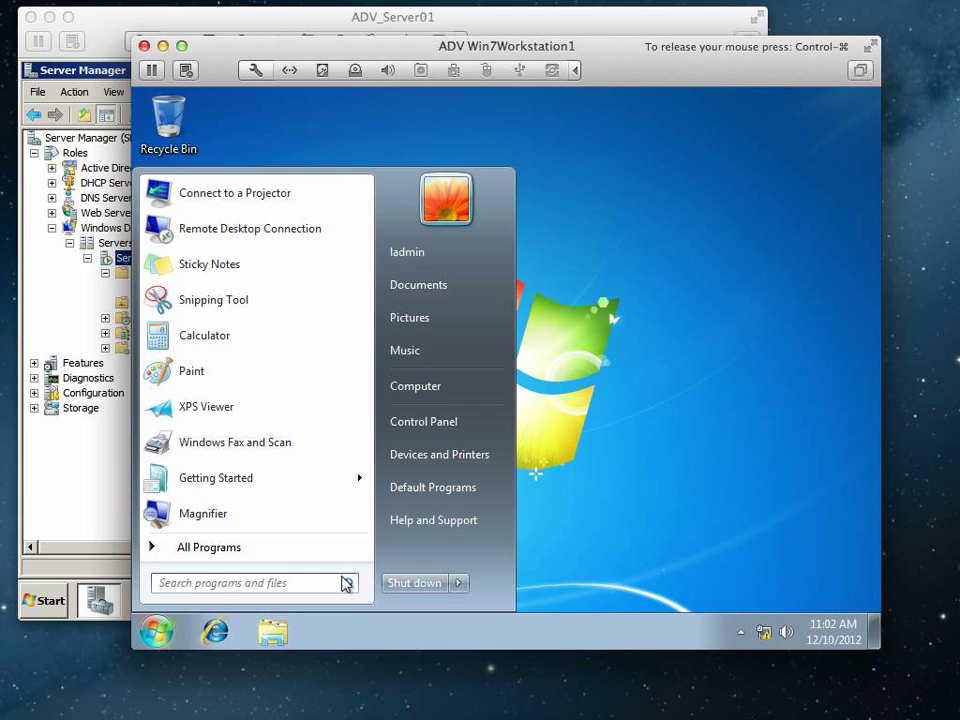
type("cmd")
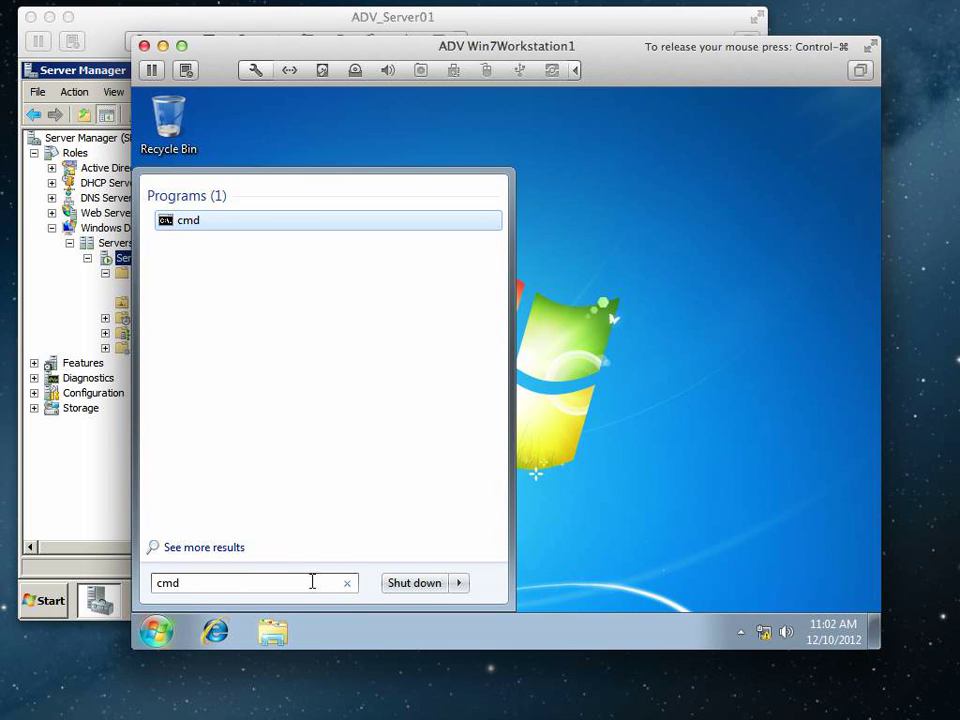
right_click(185, 227)
left_click(330, 258)
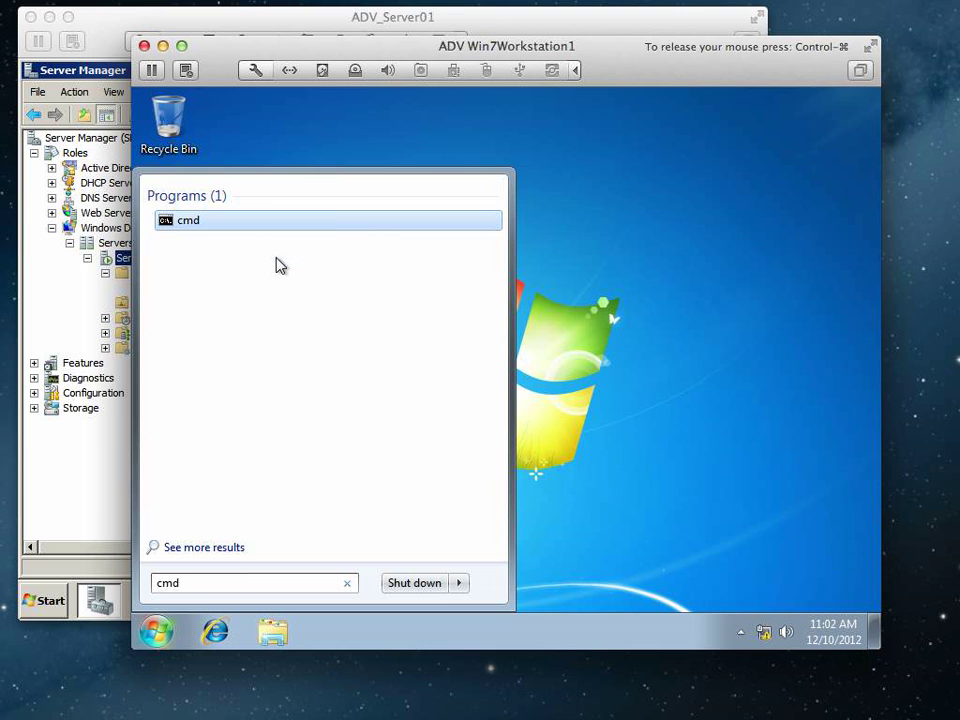
left_click(432, 367)
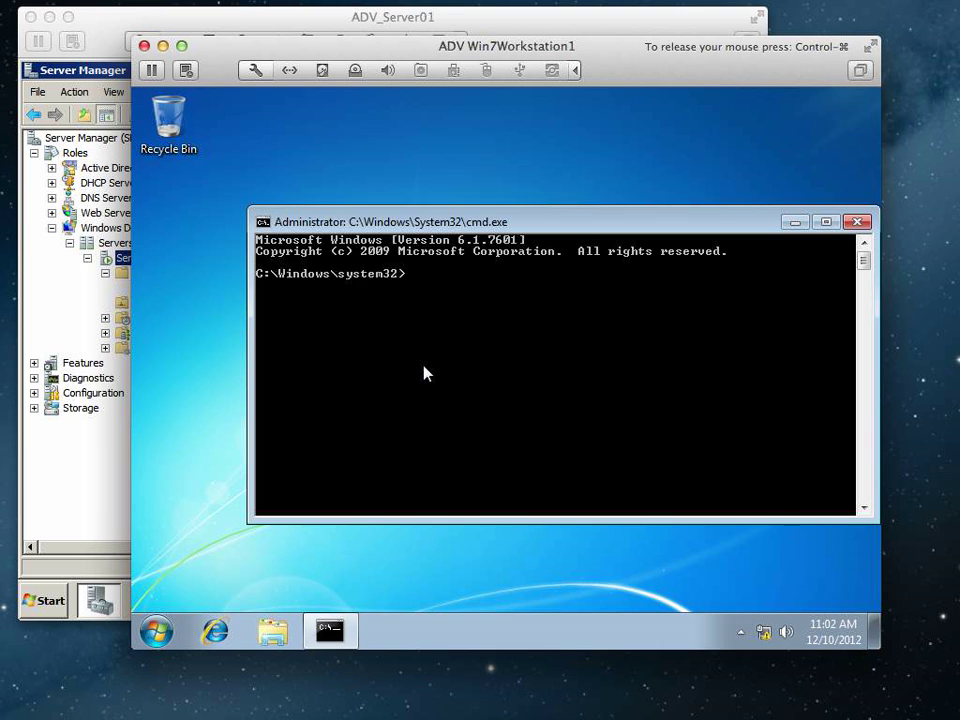
Change to the sysprep directory with "cd sysprep" and list its contents with "dir".
type("cd sysprep")
key("Return")
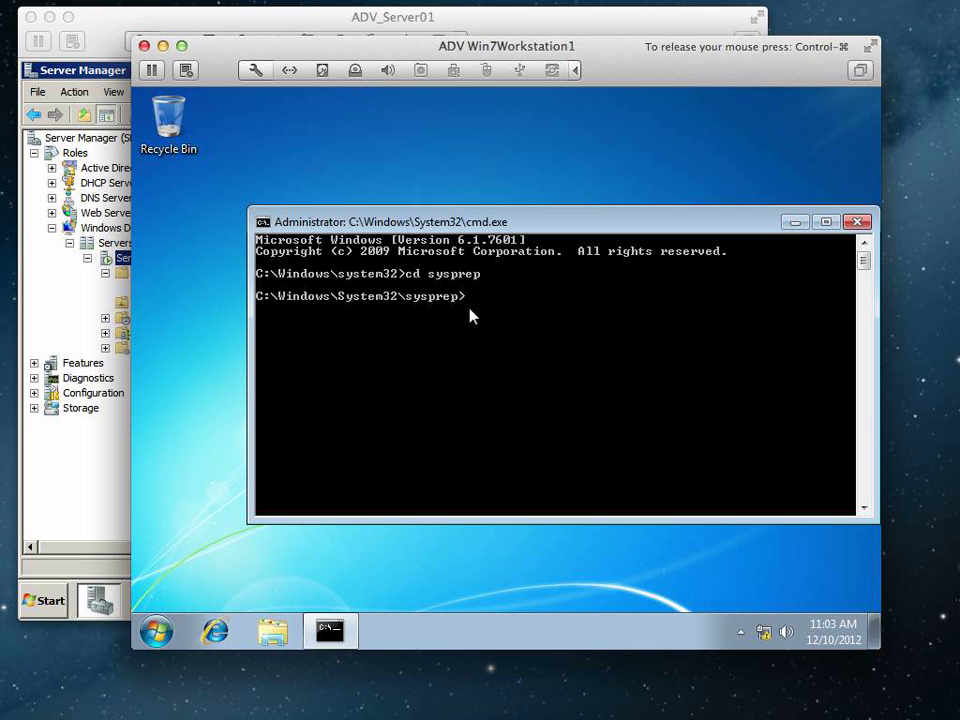
type("dir")
key("Return")
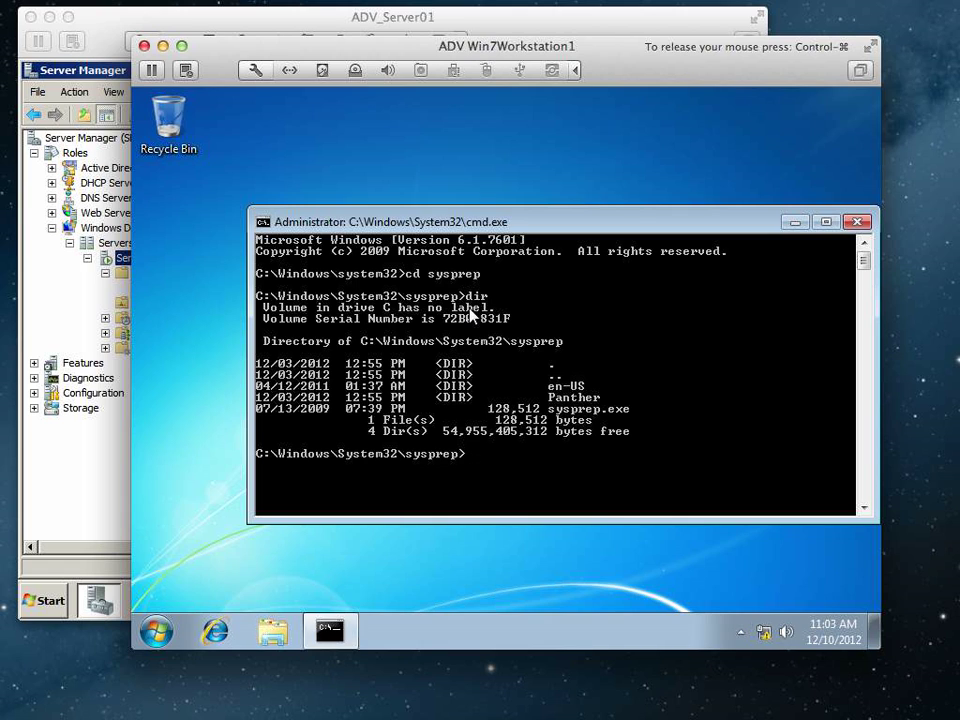
Run "sysprep /oobe /generalize /shutdown" from the sysprep directory on the workstation.
type("sysprep /oobe /gen")
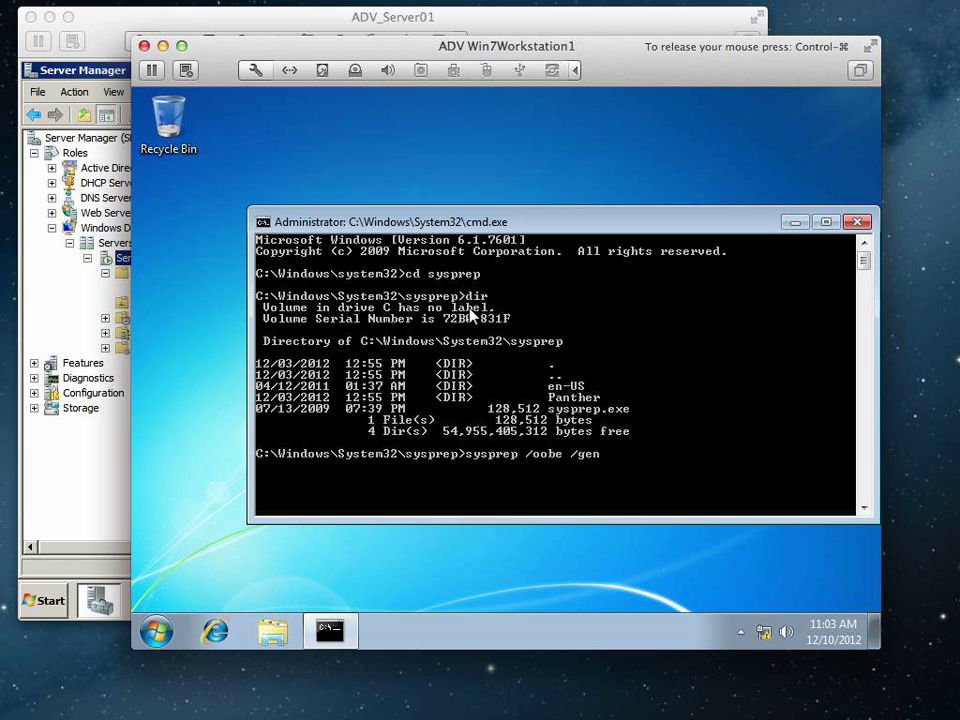
type("eralize /shutdown")
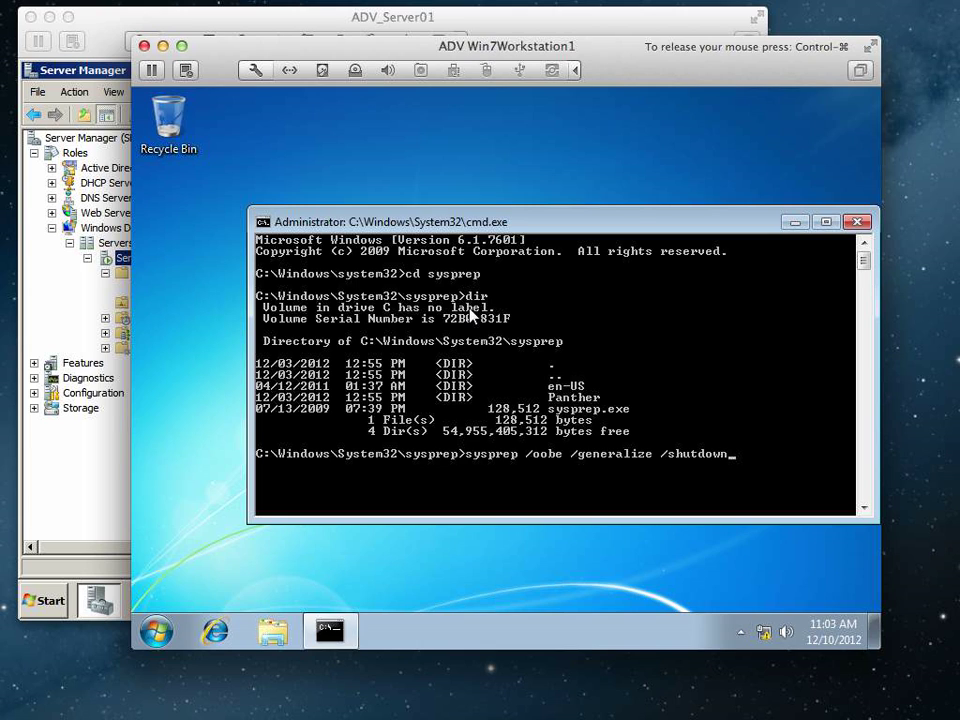
key("Return")
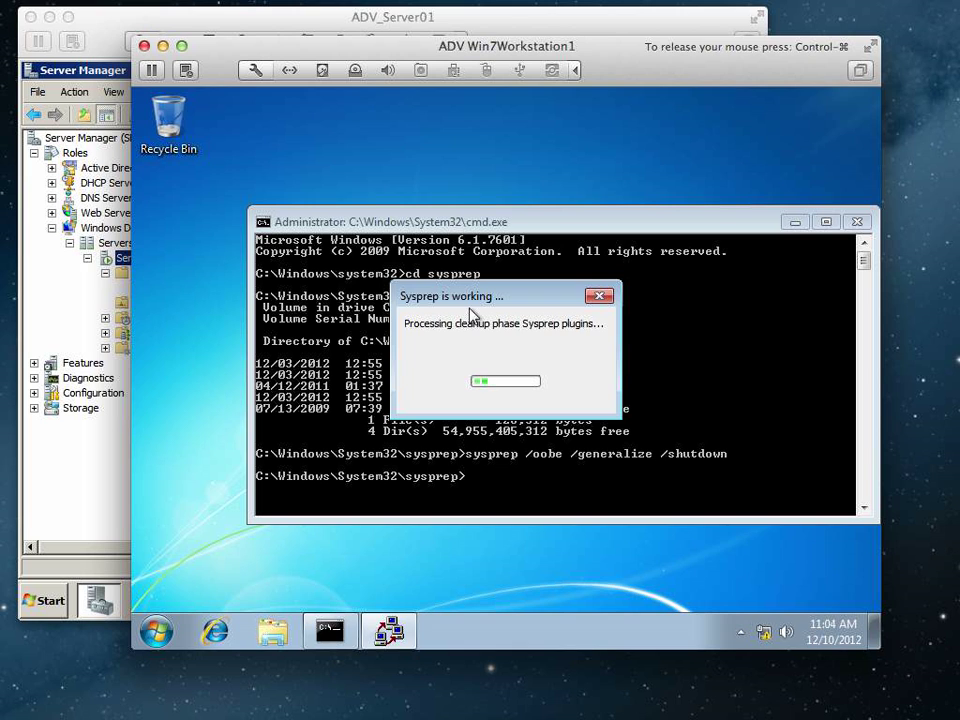
Release the pointer from the guest, set the workstation virtual machine's startup device to Network Adapter Host Only and close its settings.
key("ctrl+super")
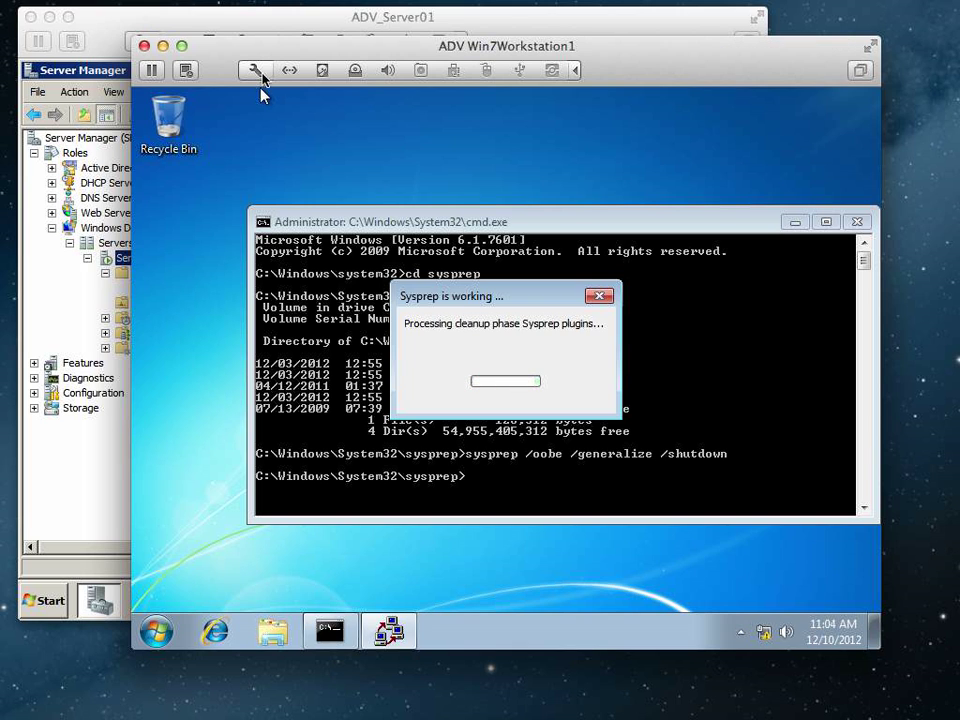
left_click(258, 76)
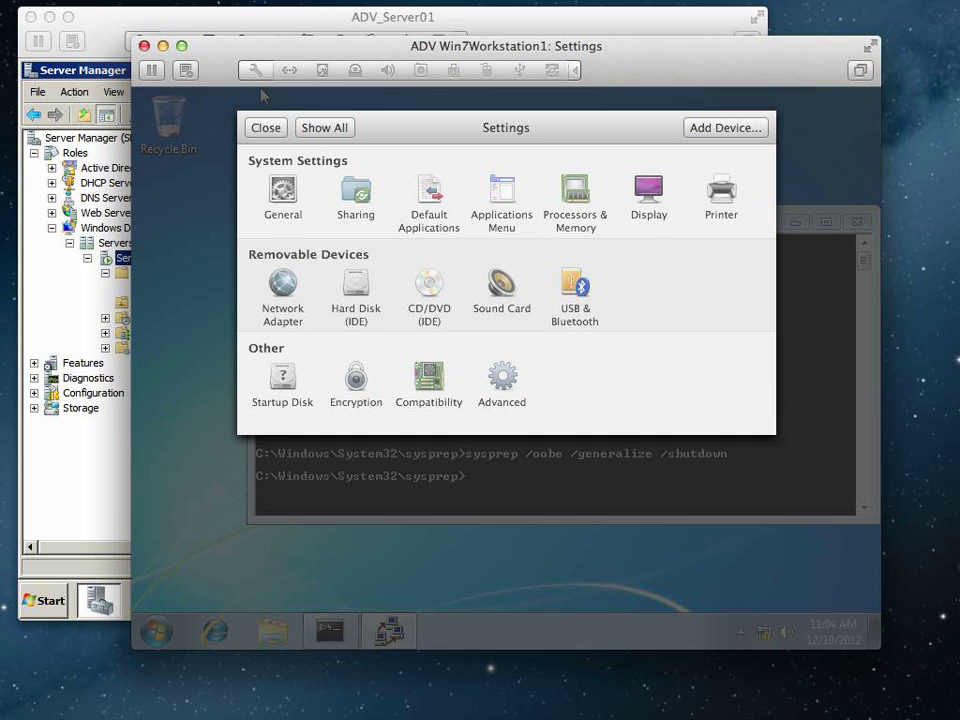
left_click(283, 380)
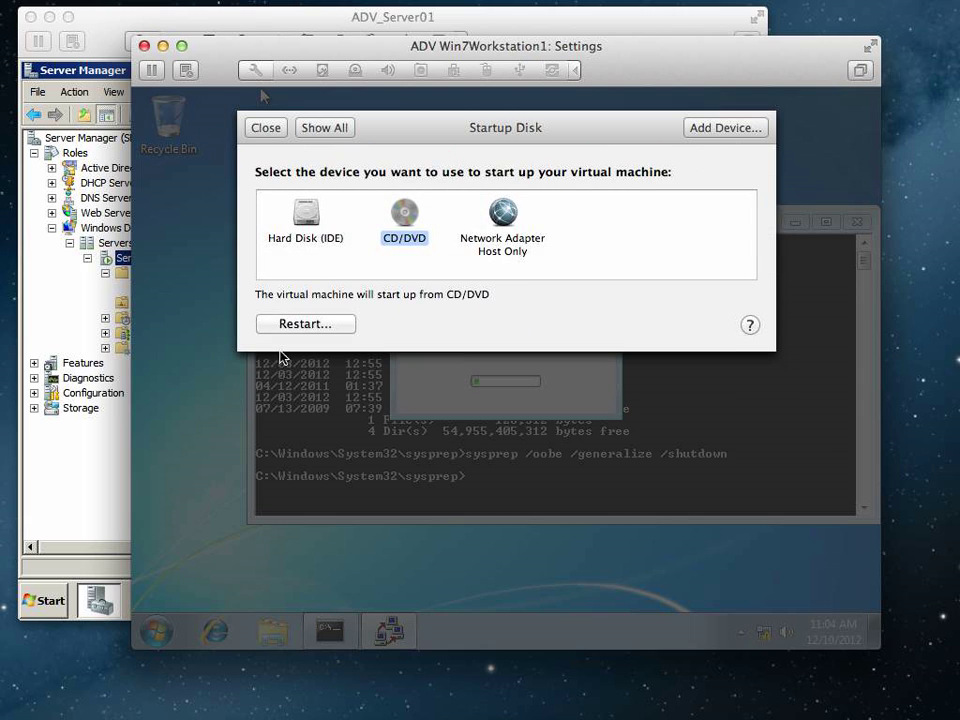
left_click(503, 215)
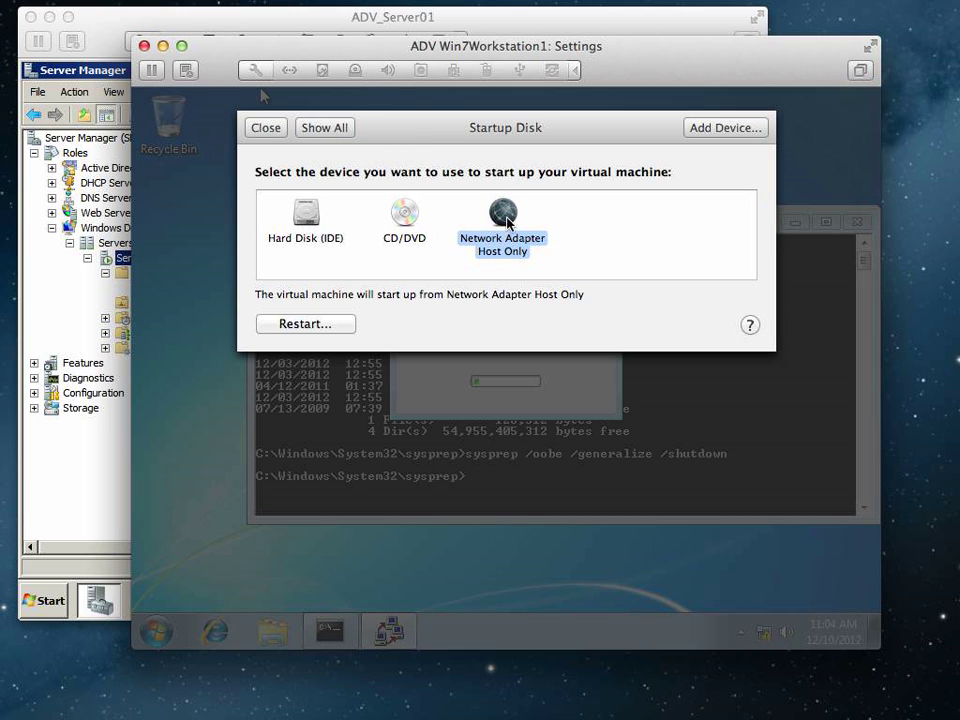
left_click(346, 131)
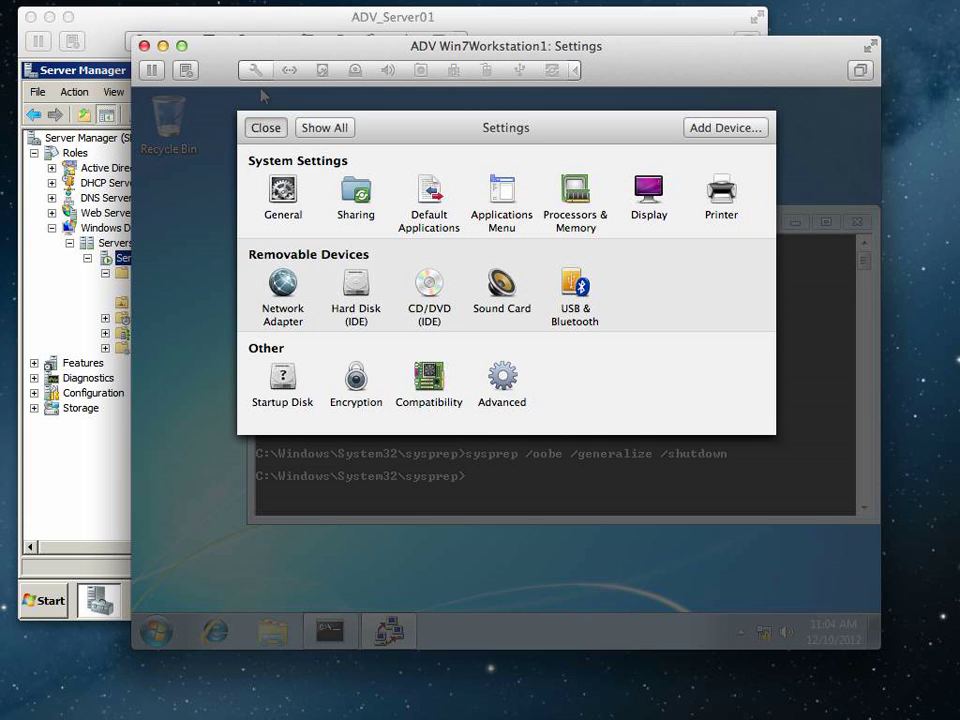
left_click(270, 127)
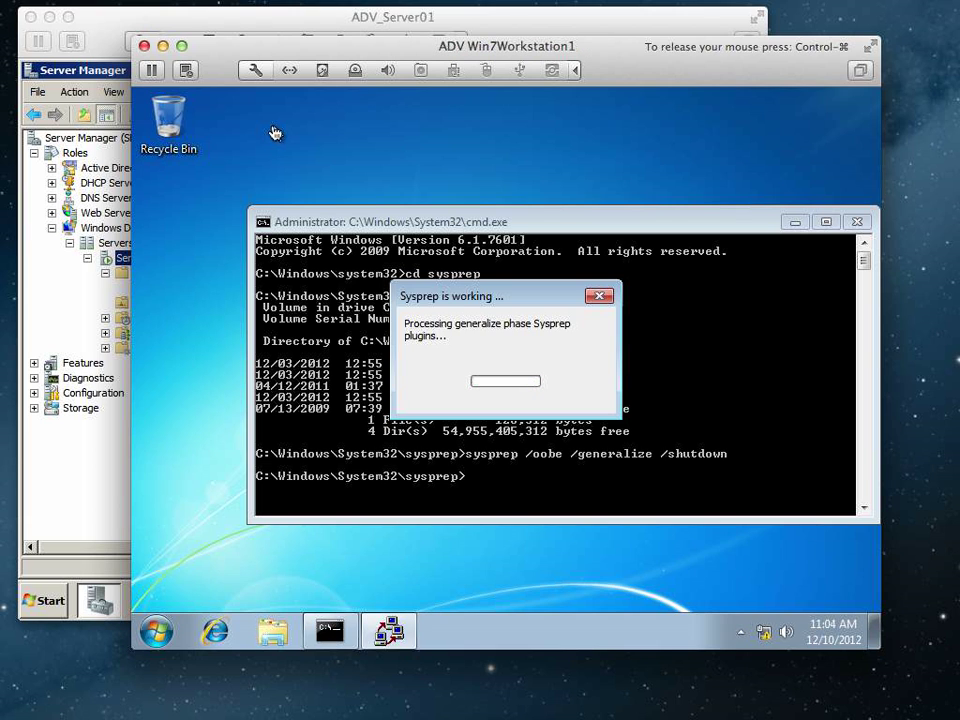